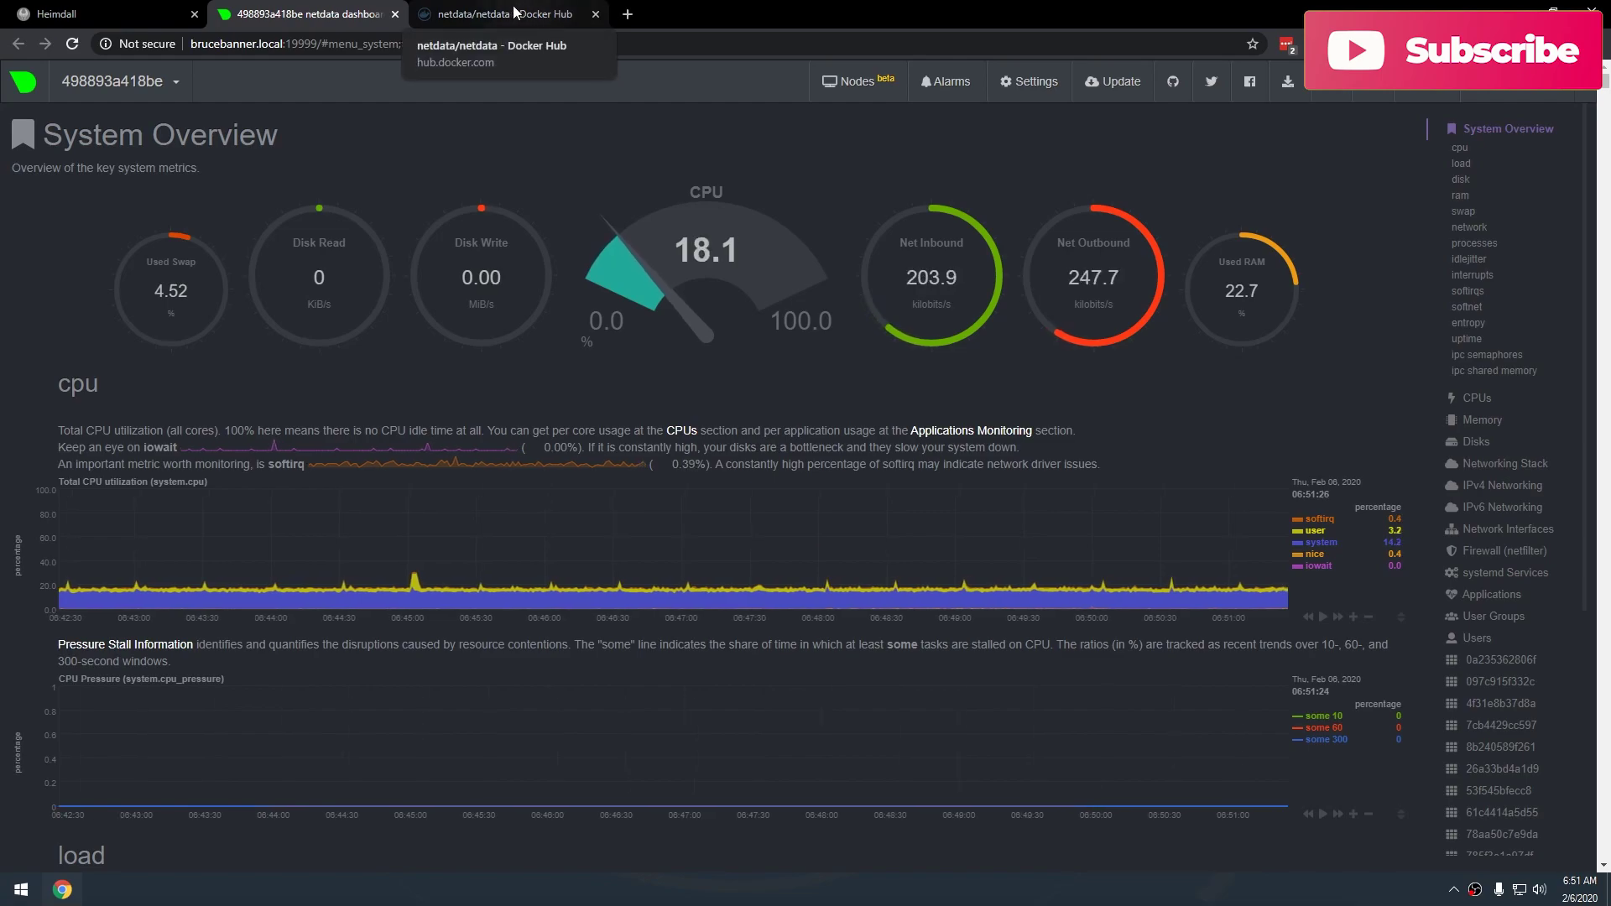
Step: Start creating a new stack on the local Portainer endpoint
left_click(449, 15)
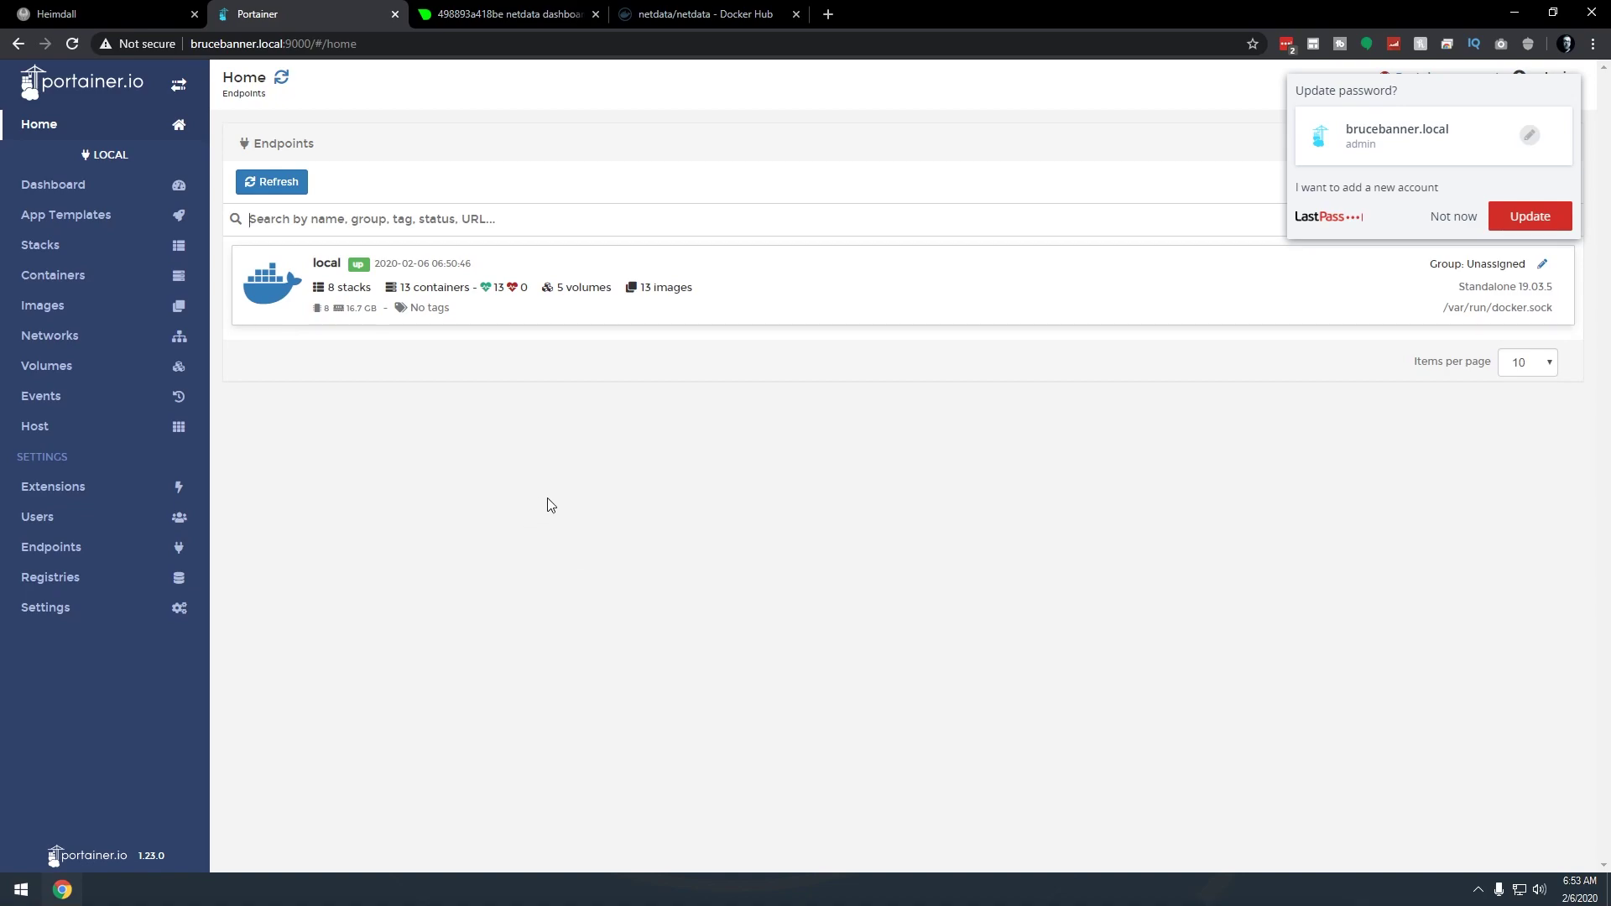
left_click(805, 292)
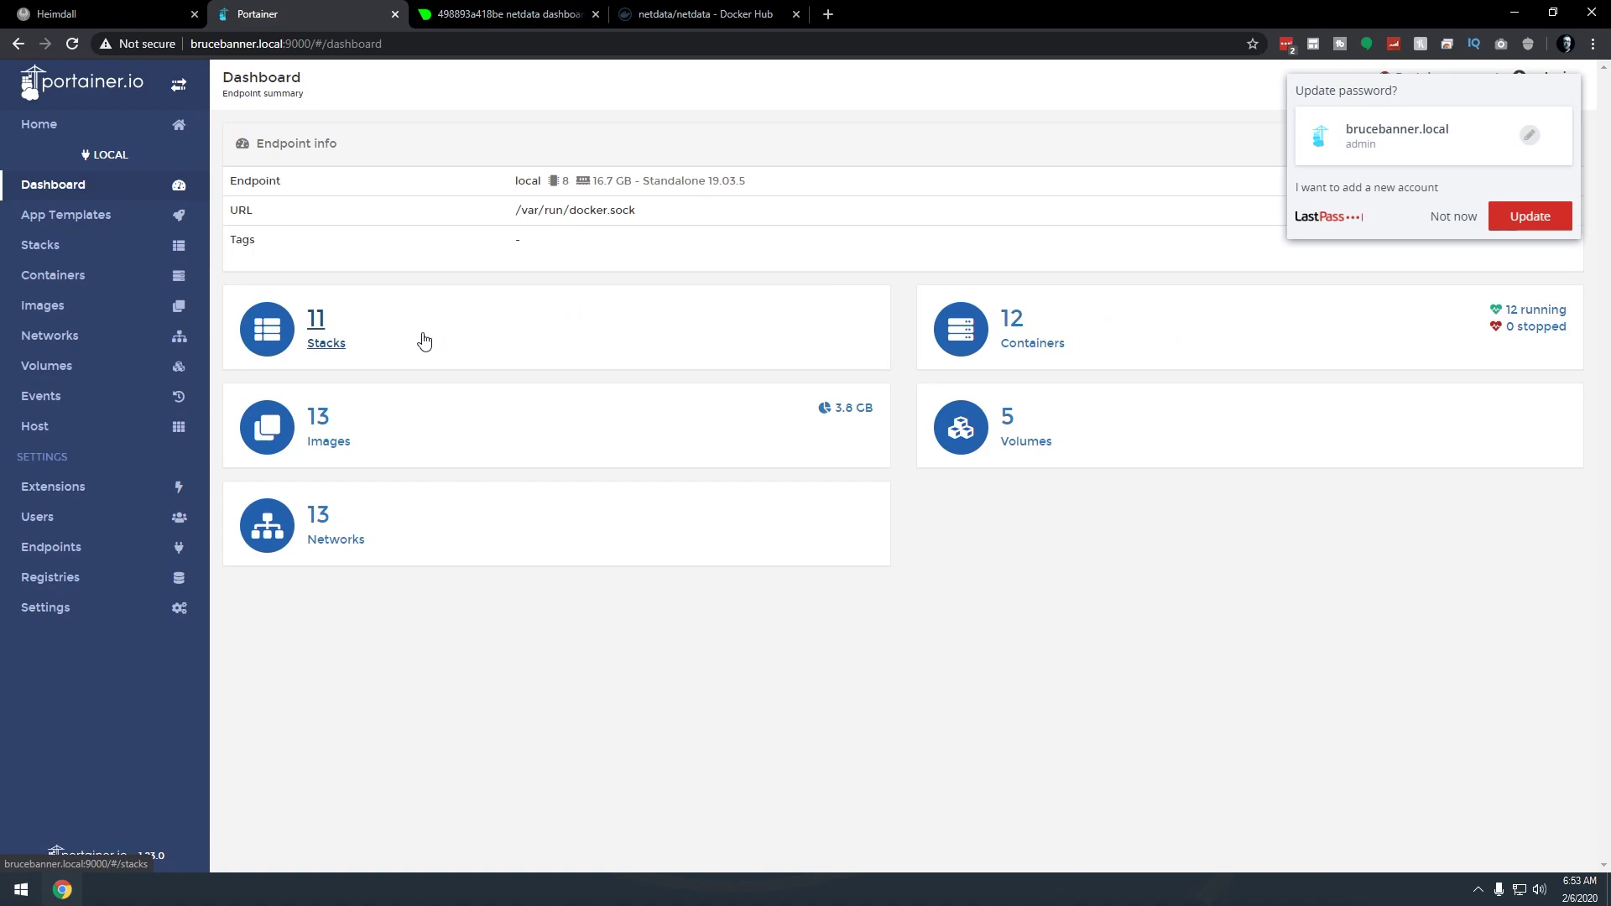
left_click(38, 248)
left_click(366, 184)
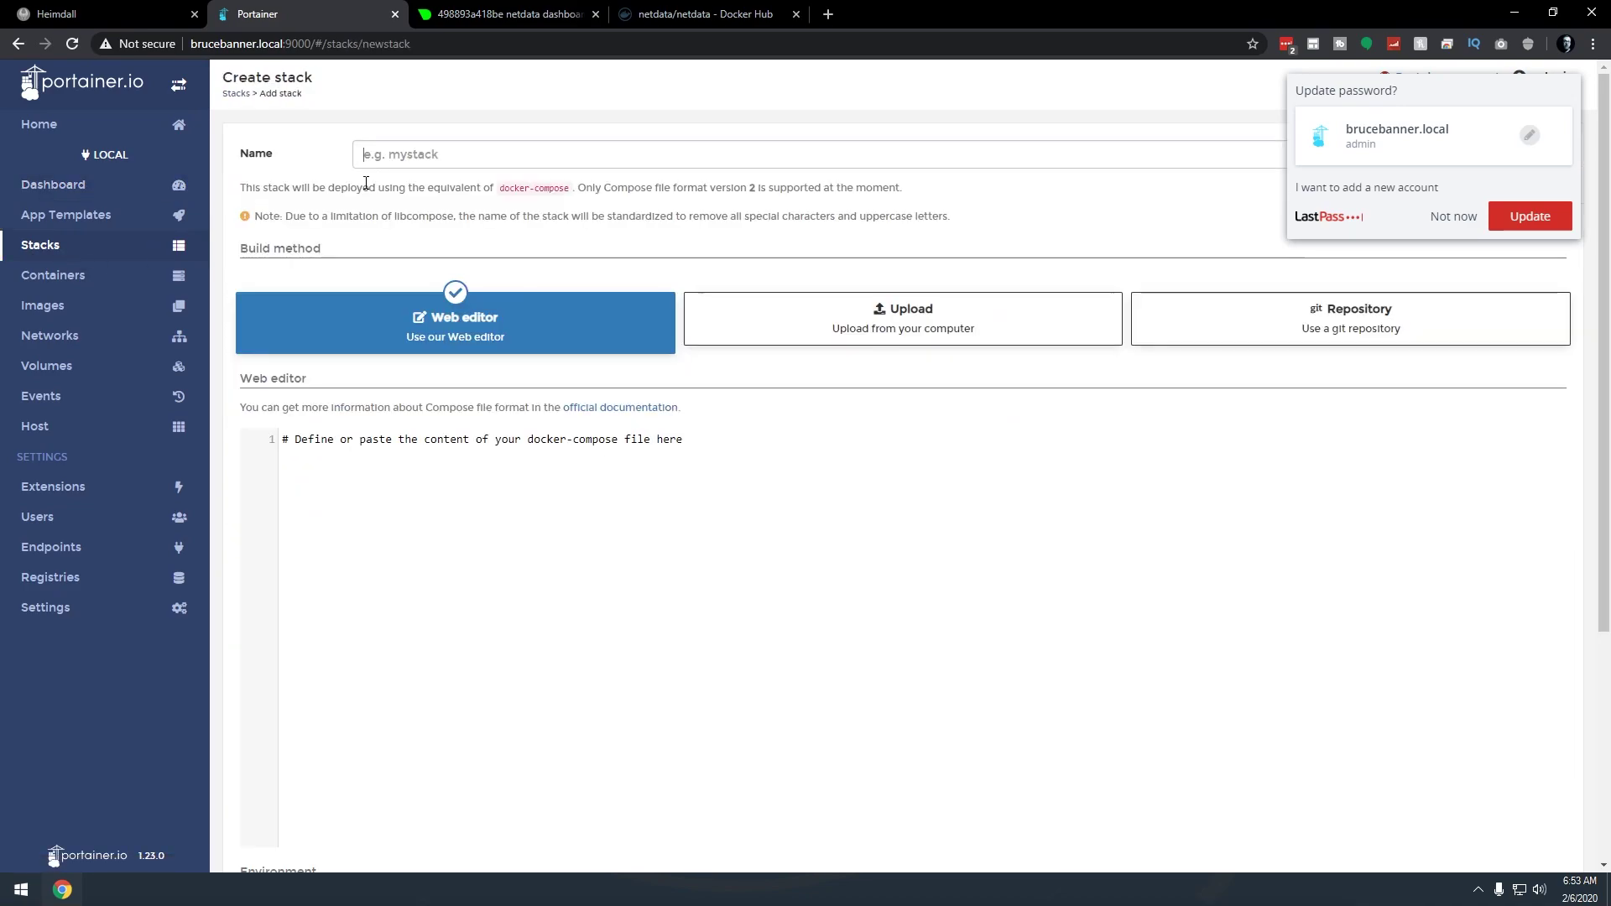
Step: Copy the selected netdata docker-compose example from its Docker Hub page into the new stack's web editor
left_click(658, 14)
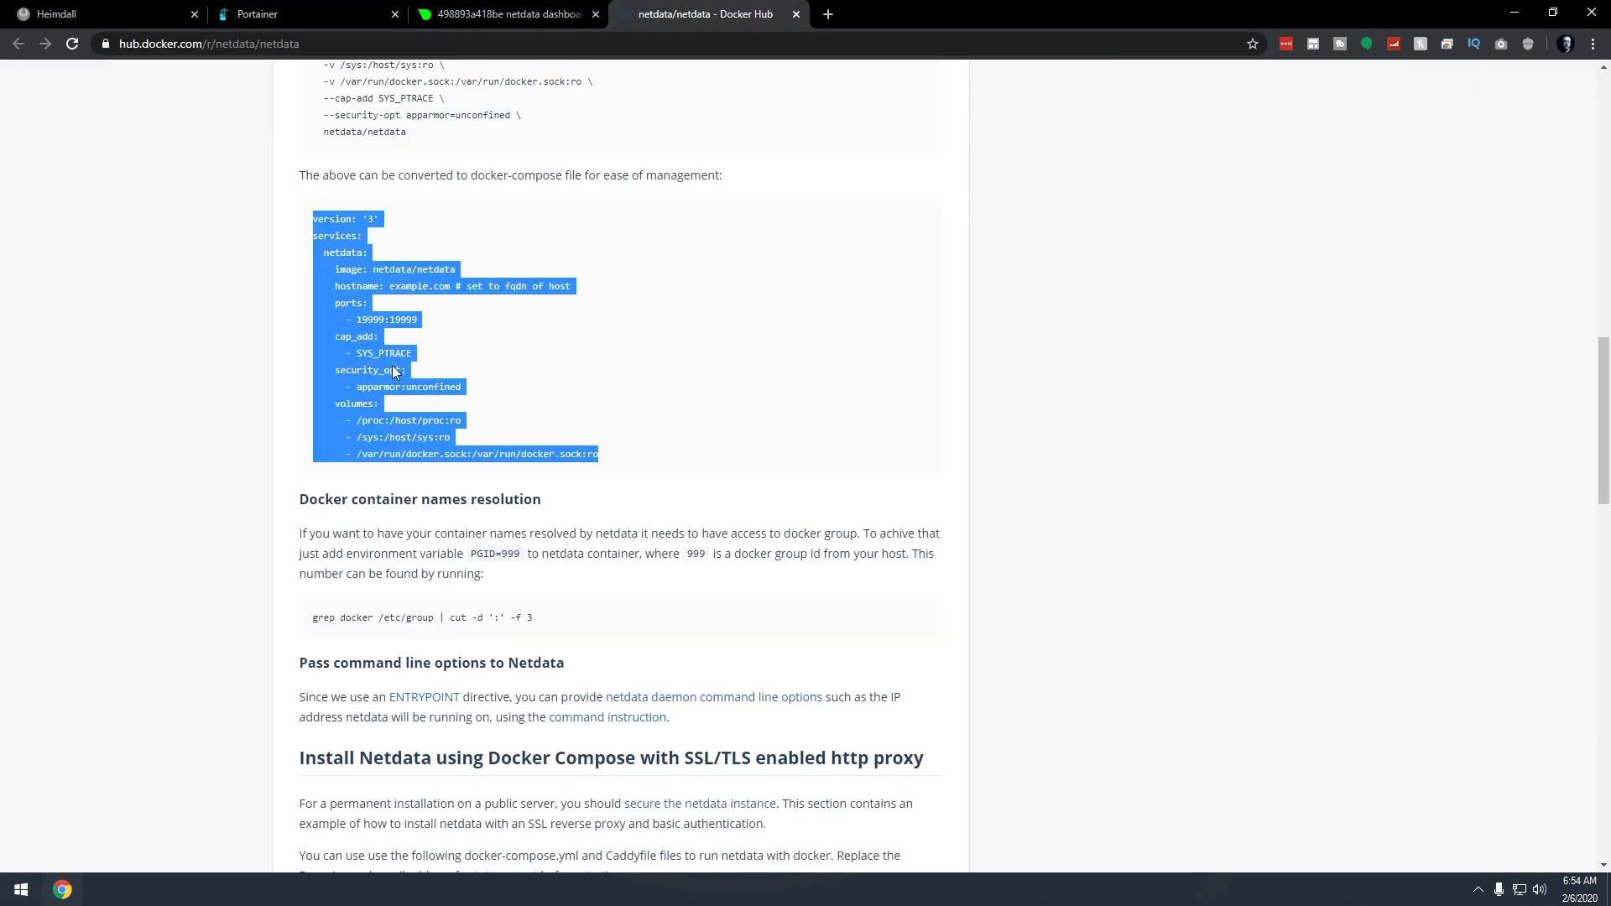
right_click(365, 344)
left_click(396, 356)
left_click(332, 15)
left_click(369, 455)
key("ctrl+v")
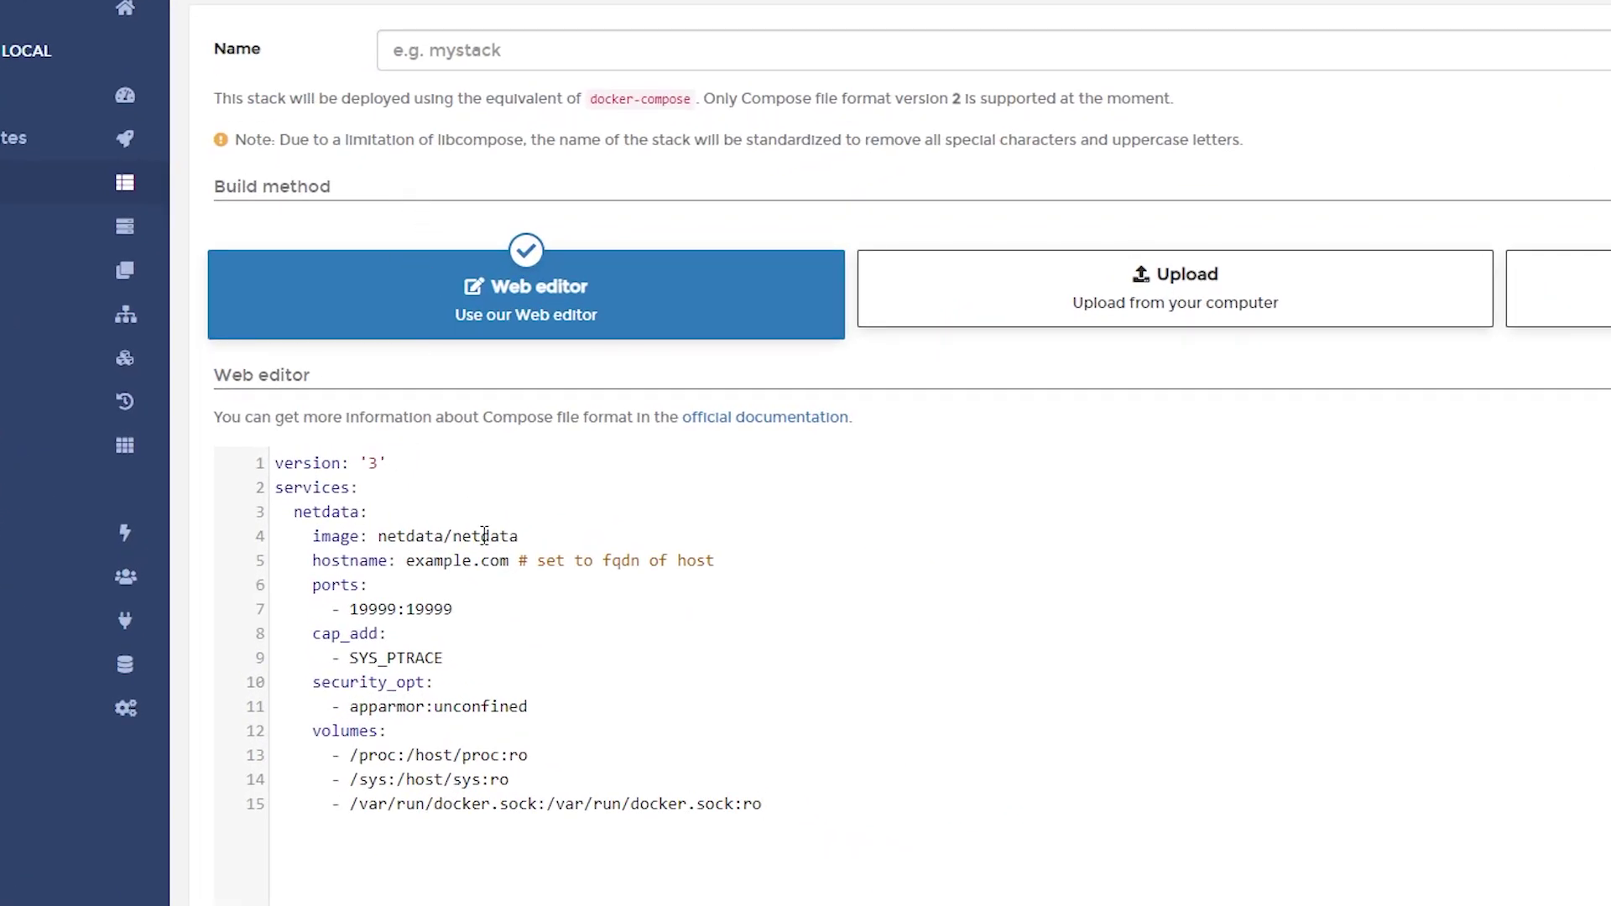
Step: Name the stack netdata, copying the word from the compose file's image line
double_click(484, 535)
key("ctrl+c")
left_click(485, 44)
key("ctrl+v")
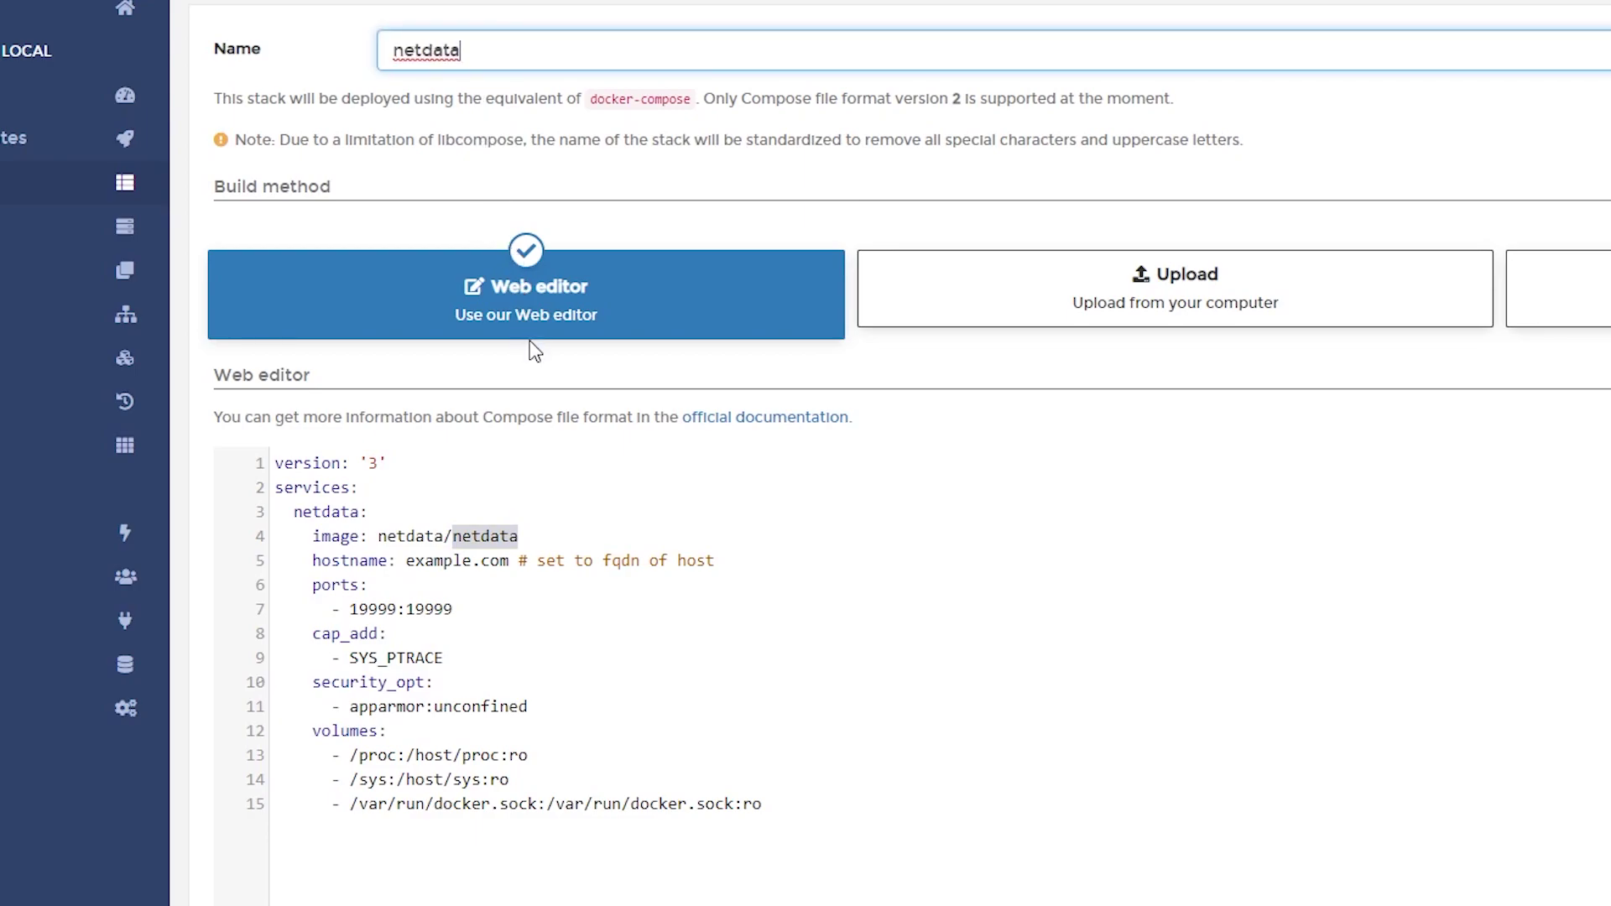
Step: Change the compose file version to '2'
left_click(410, 464)
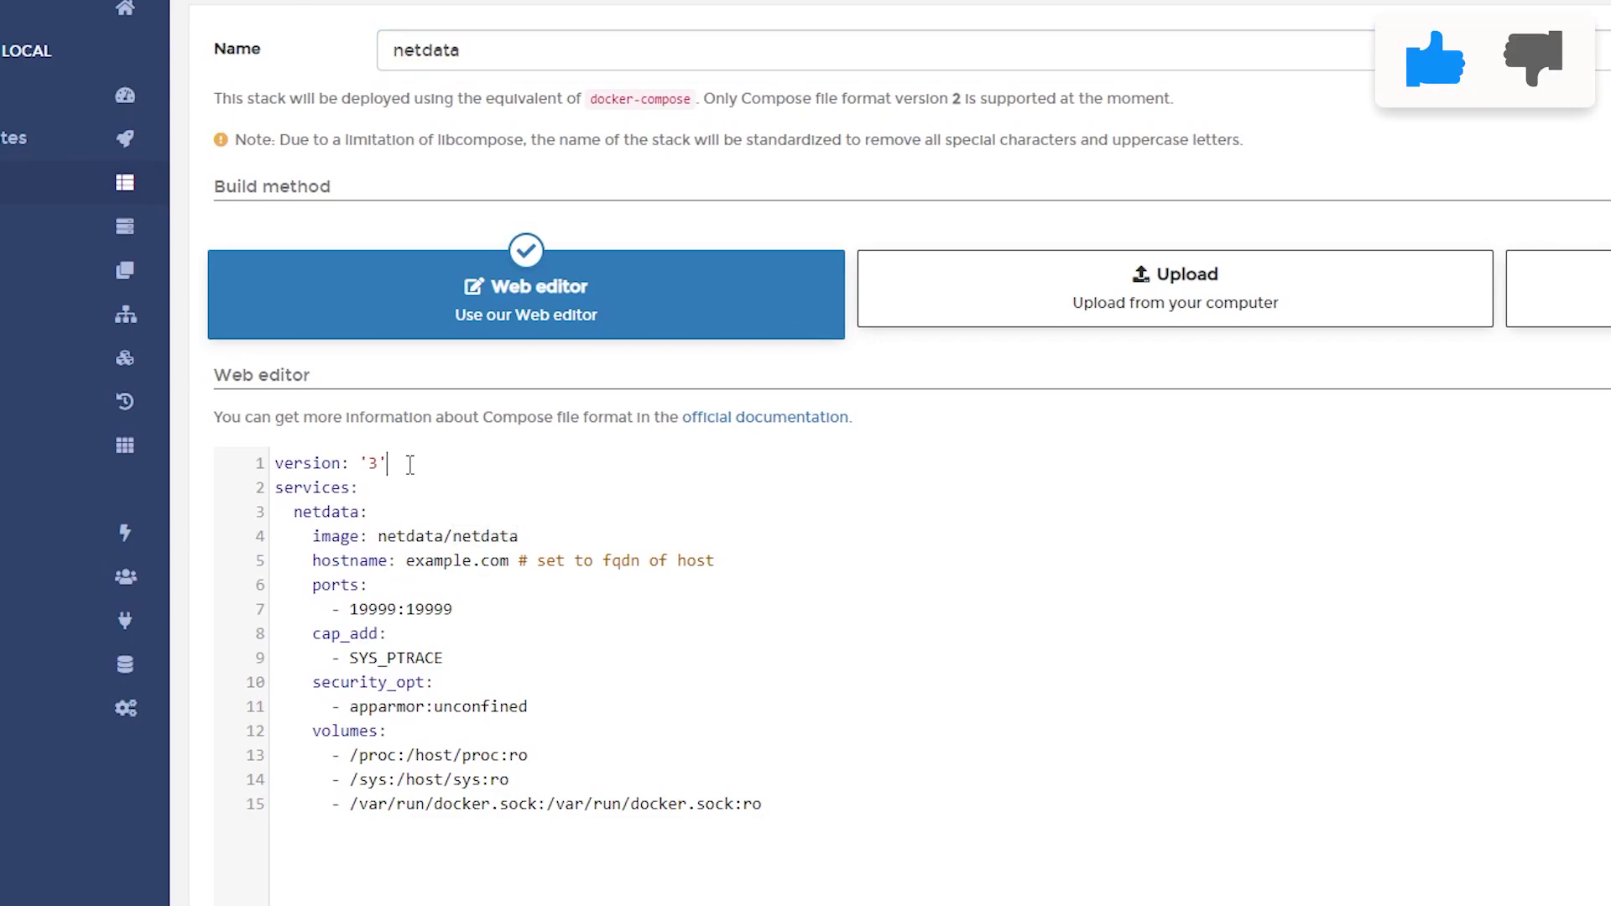
key("shift+Left")
type("2")
Step: Delete the whole hostname line from the compose file and deploy the stack
double_click(396, 559)
key("Home")
key("shift+End")
key("Delete")
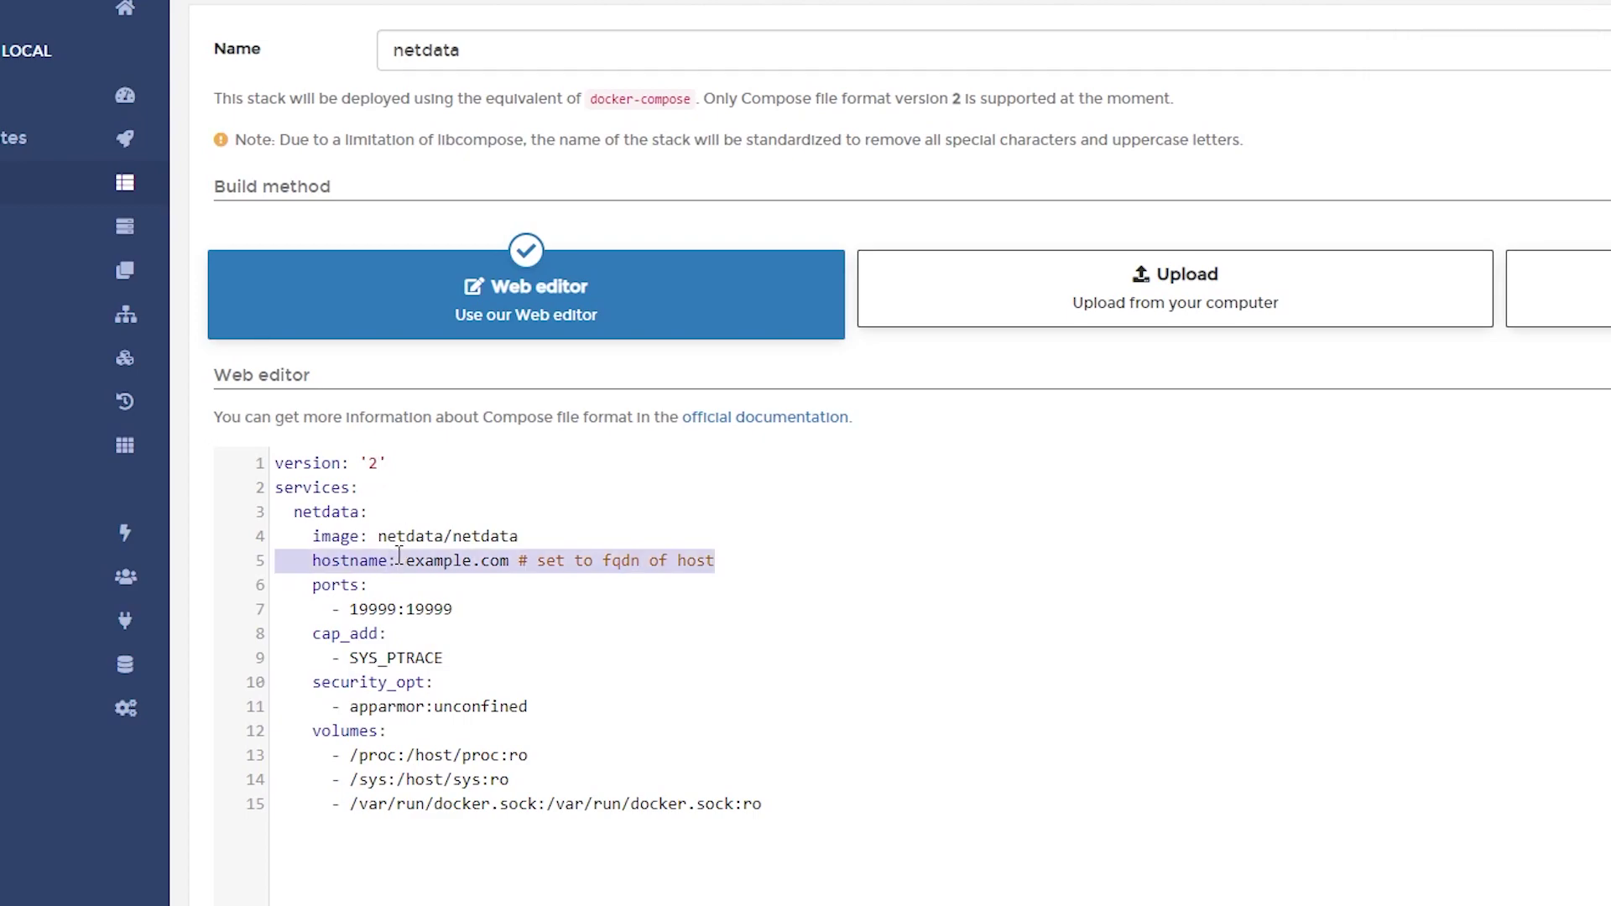
key("Delete")
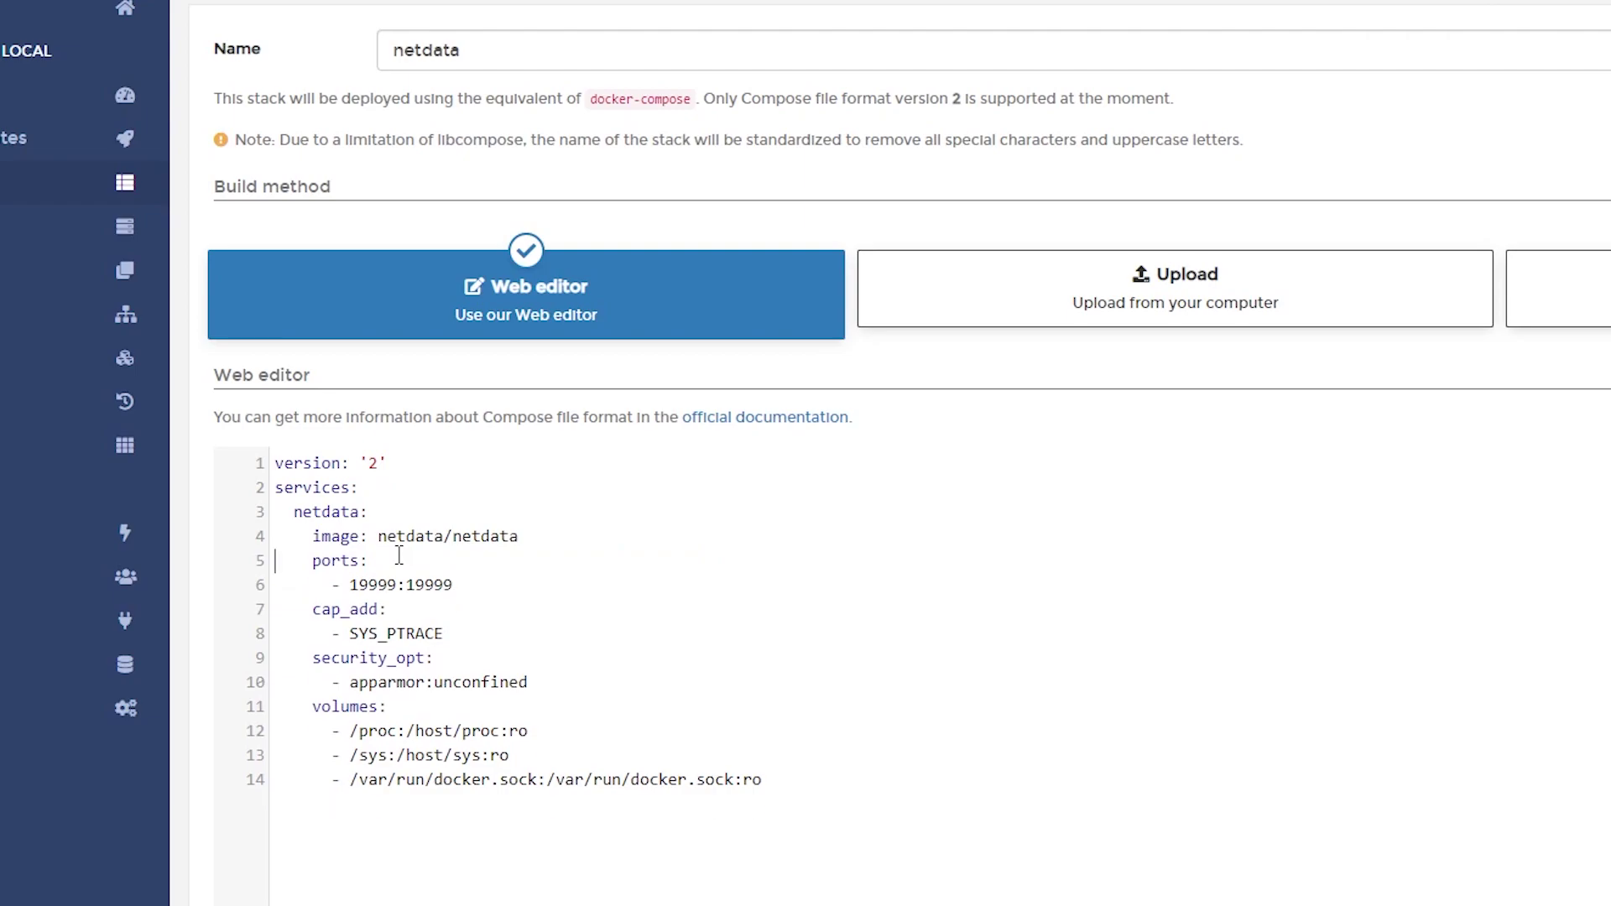
scroll(397, 554, "down", 8)
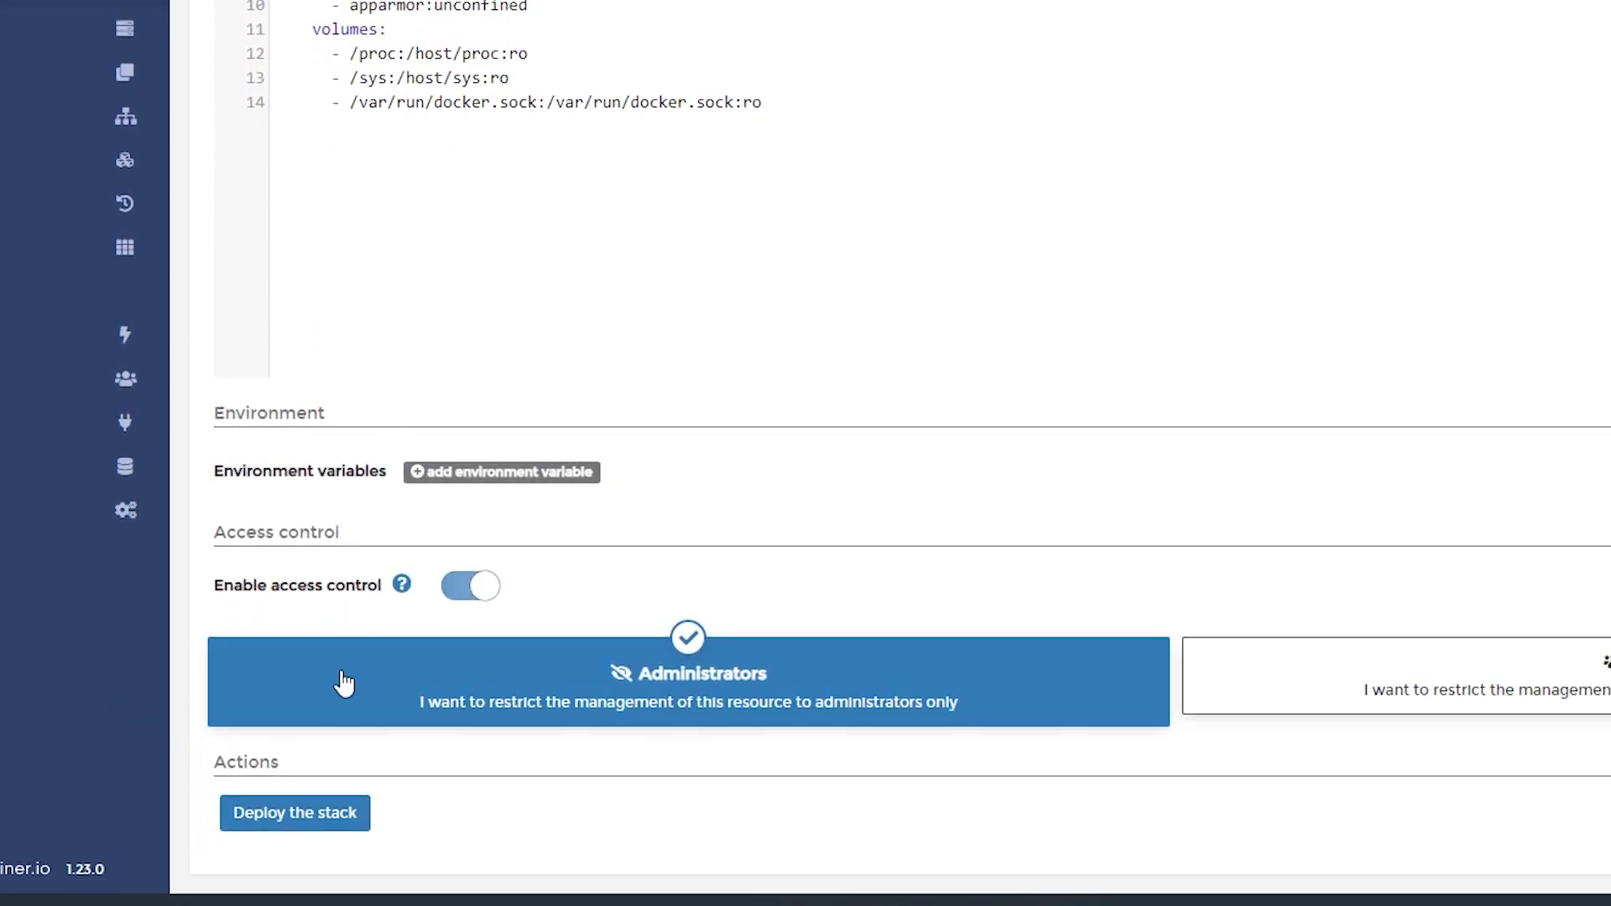
left_click(322, 824)
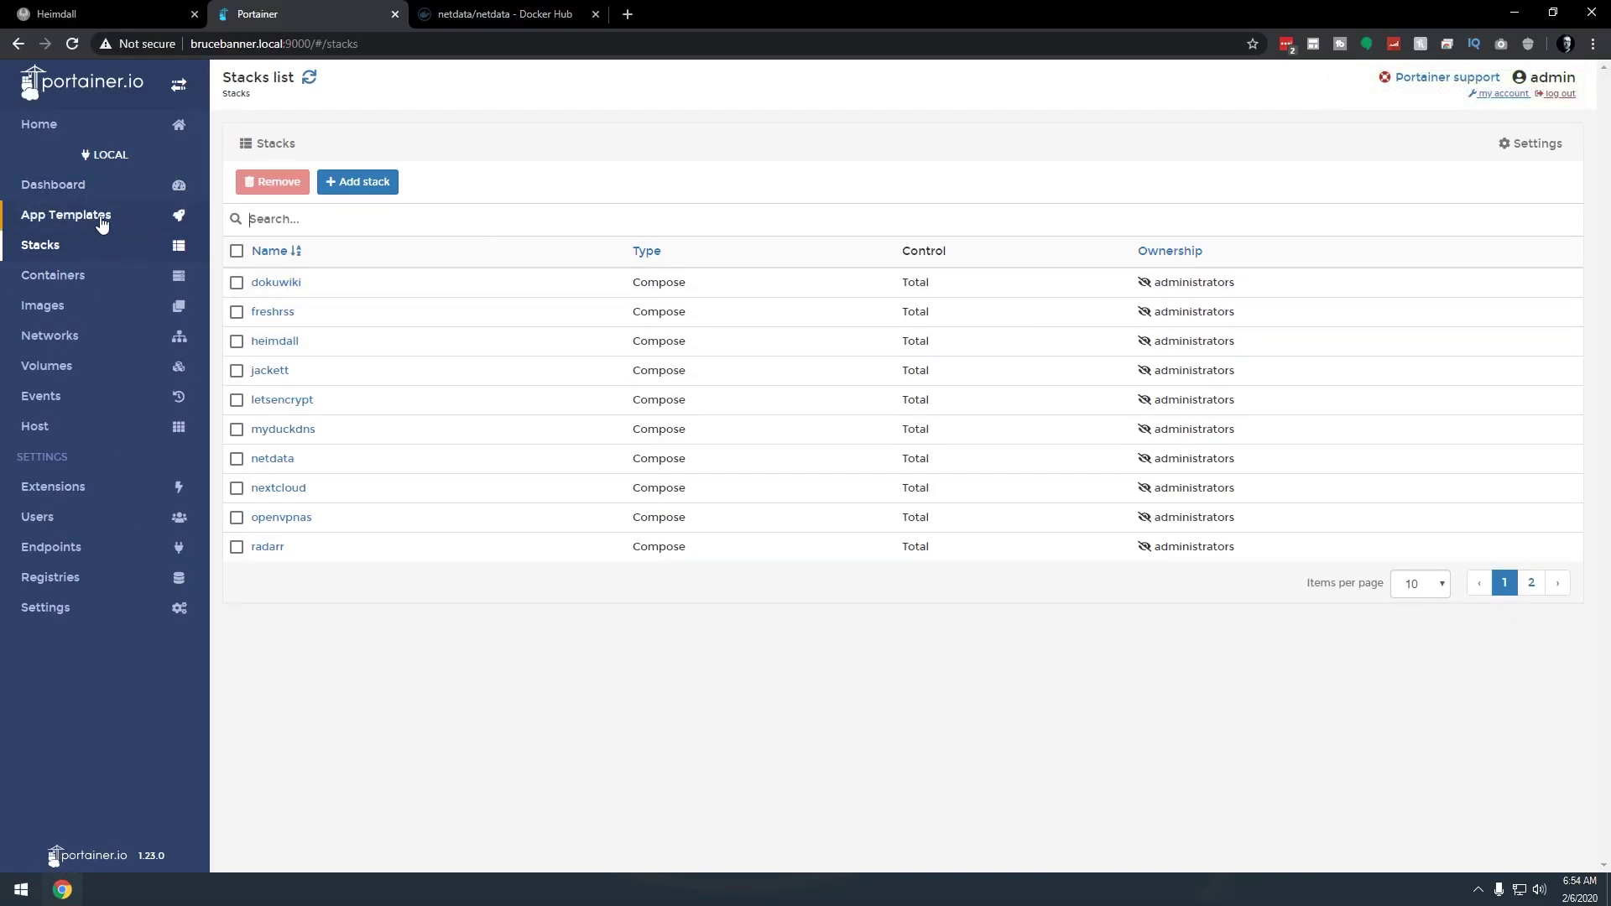
Step: Open the logs of the netdata_netdata_1 container and view the latest entries
left_click(71, 279)
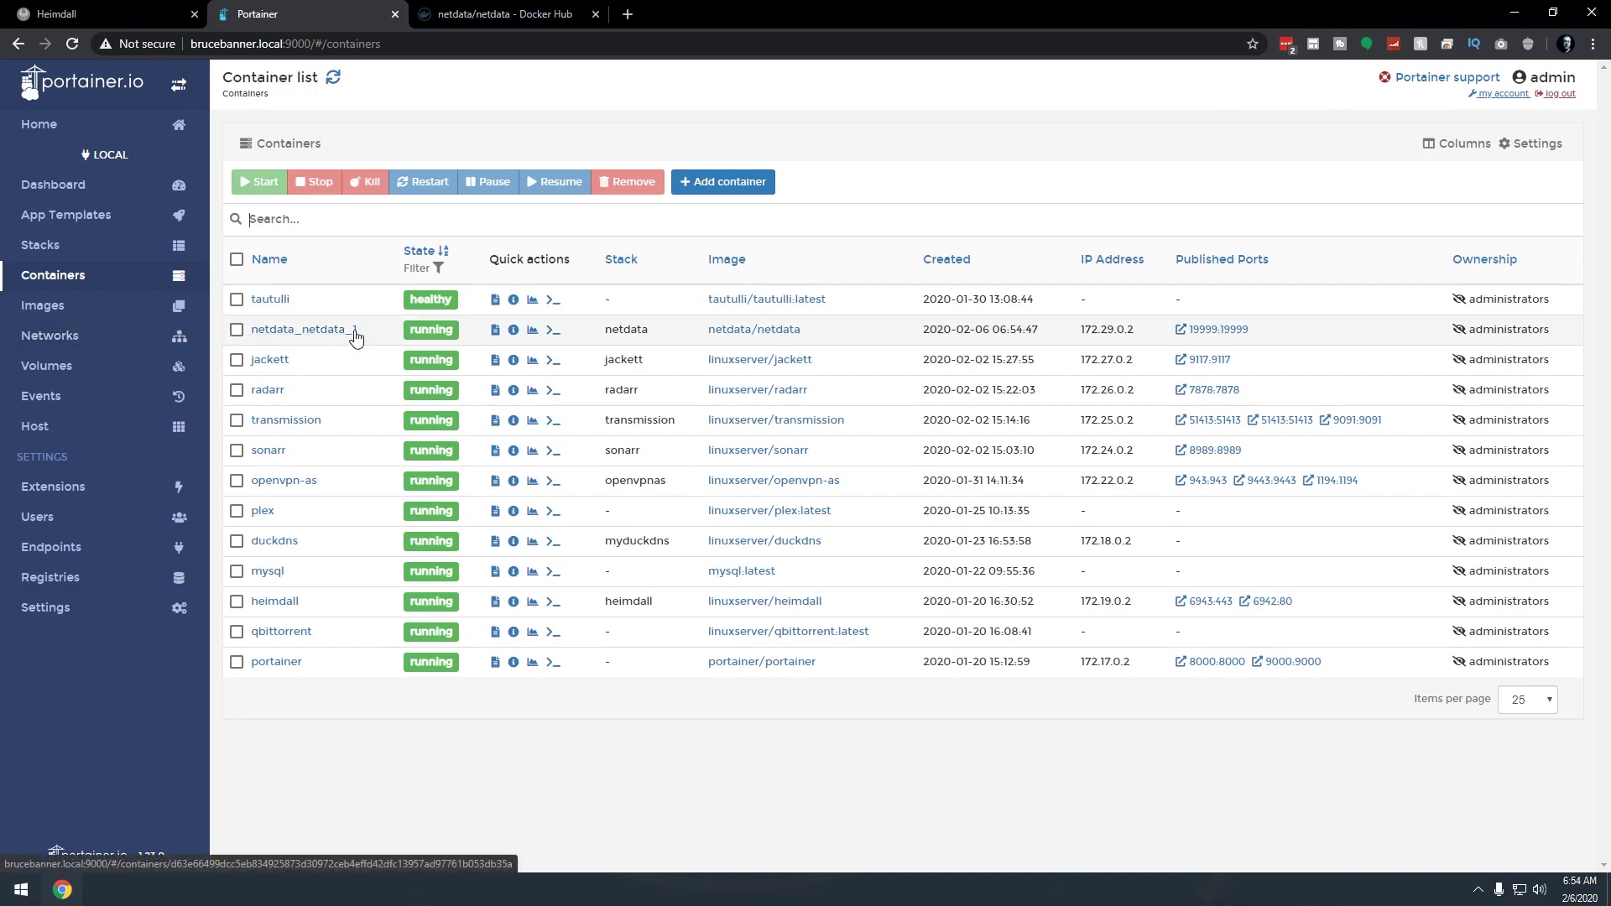
left_click(495, 330)
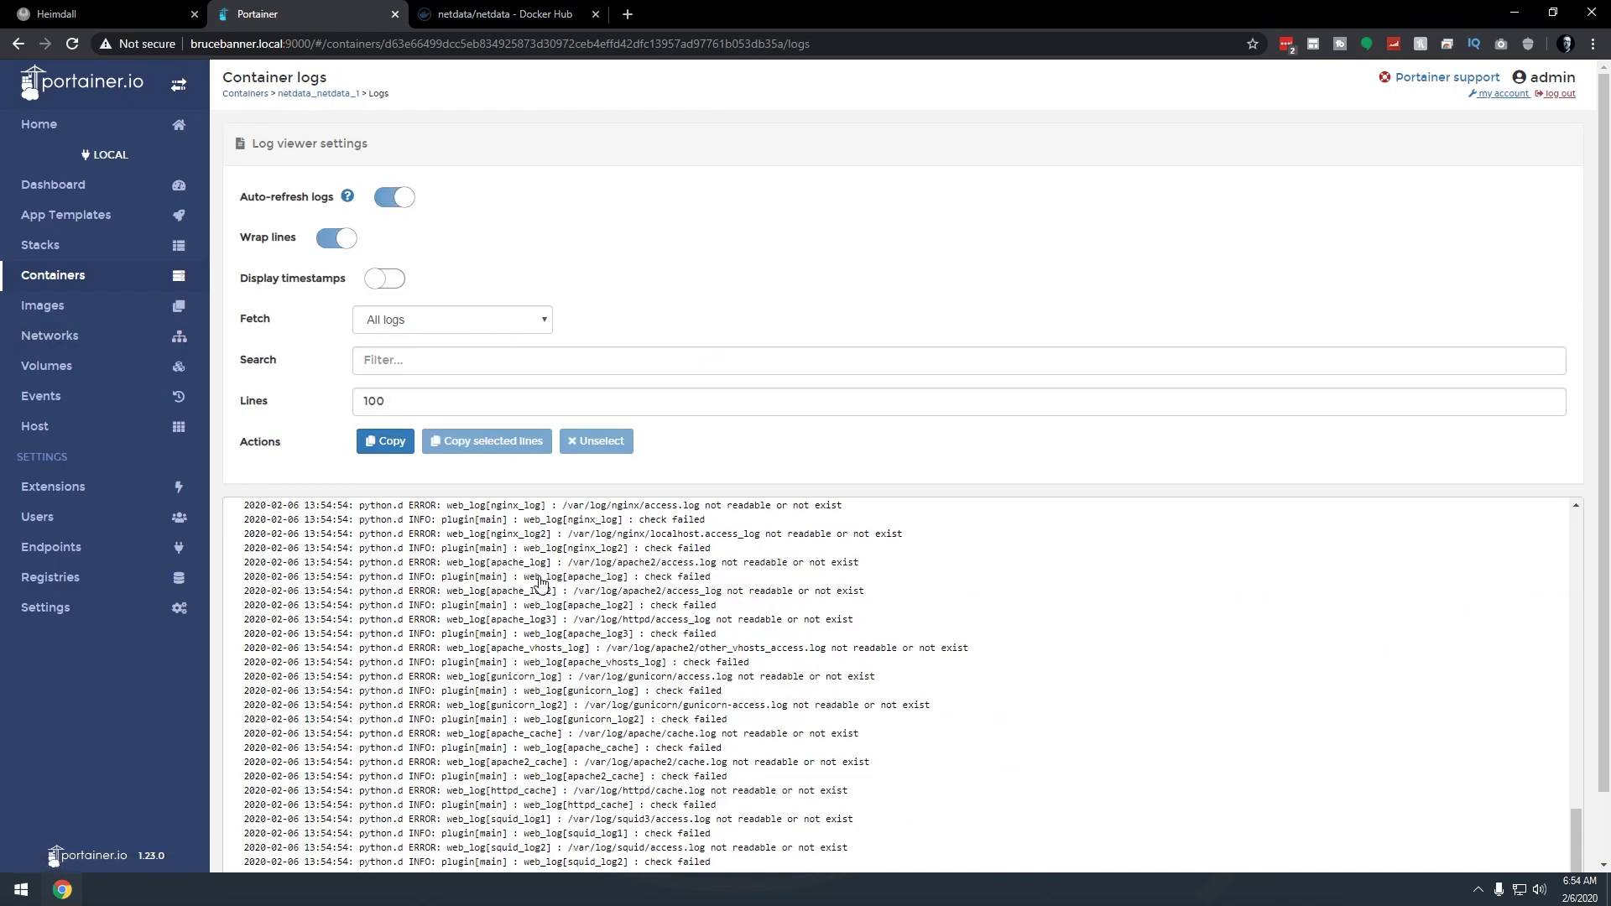
scroll(541, 583, "down", 1)
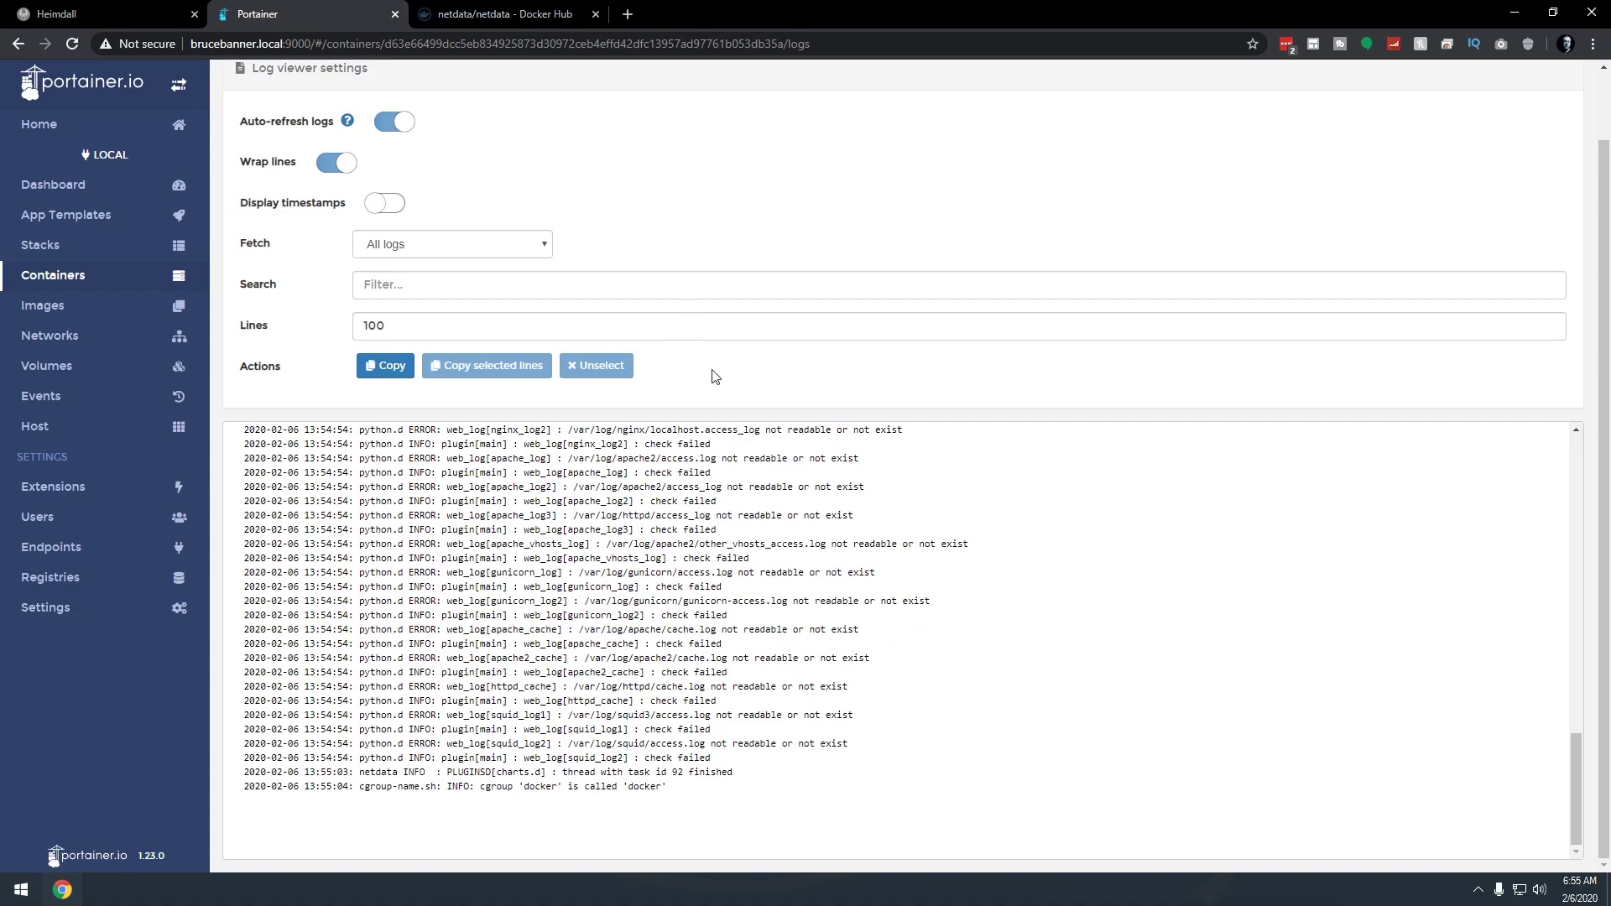
Step: Open the Netdata dashboard at brucebanner.local:19999 in a new browser tab, reusing the Portainer server address
left_click_drag(313, 43, 69, 63)
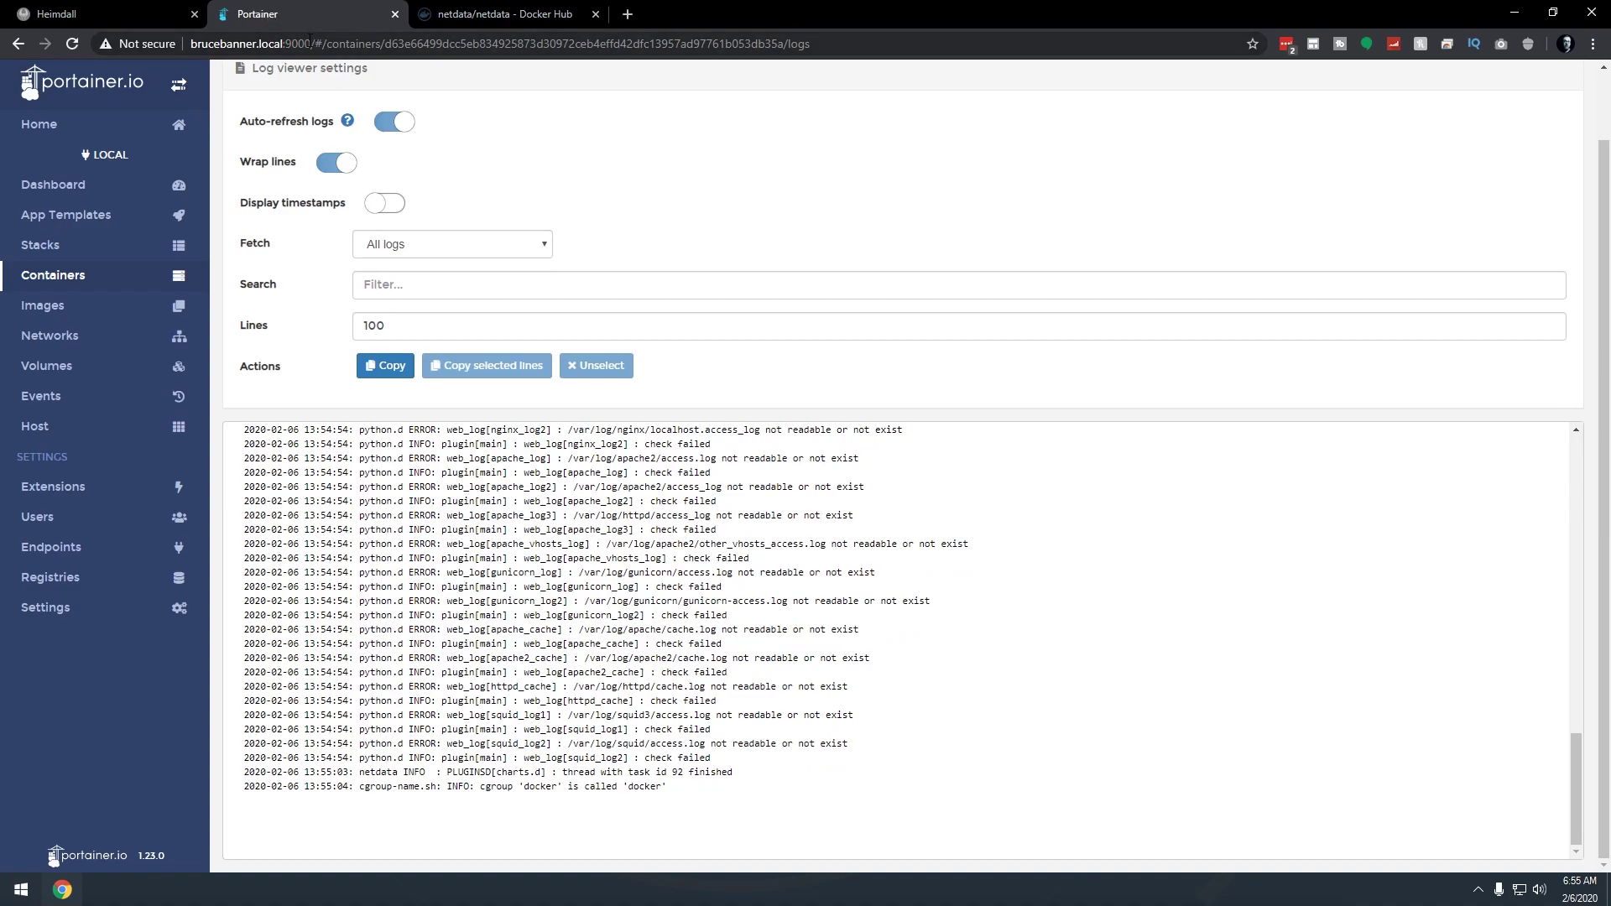
key("ctrl+c")
key("ctrl+t")
key("ctrl+v")
key("ctrl+shift+Left")
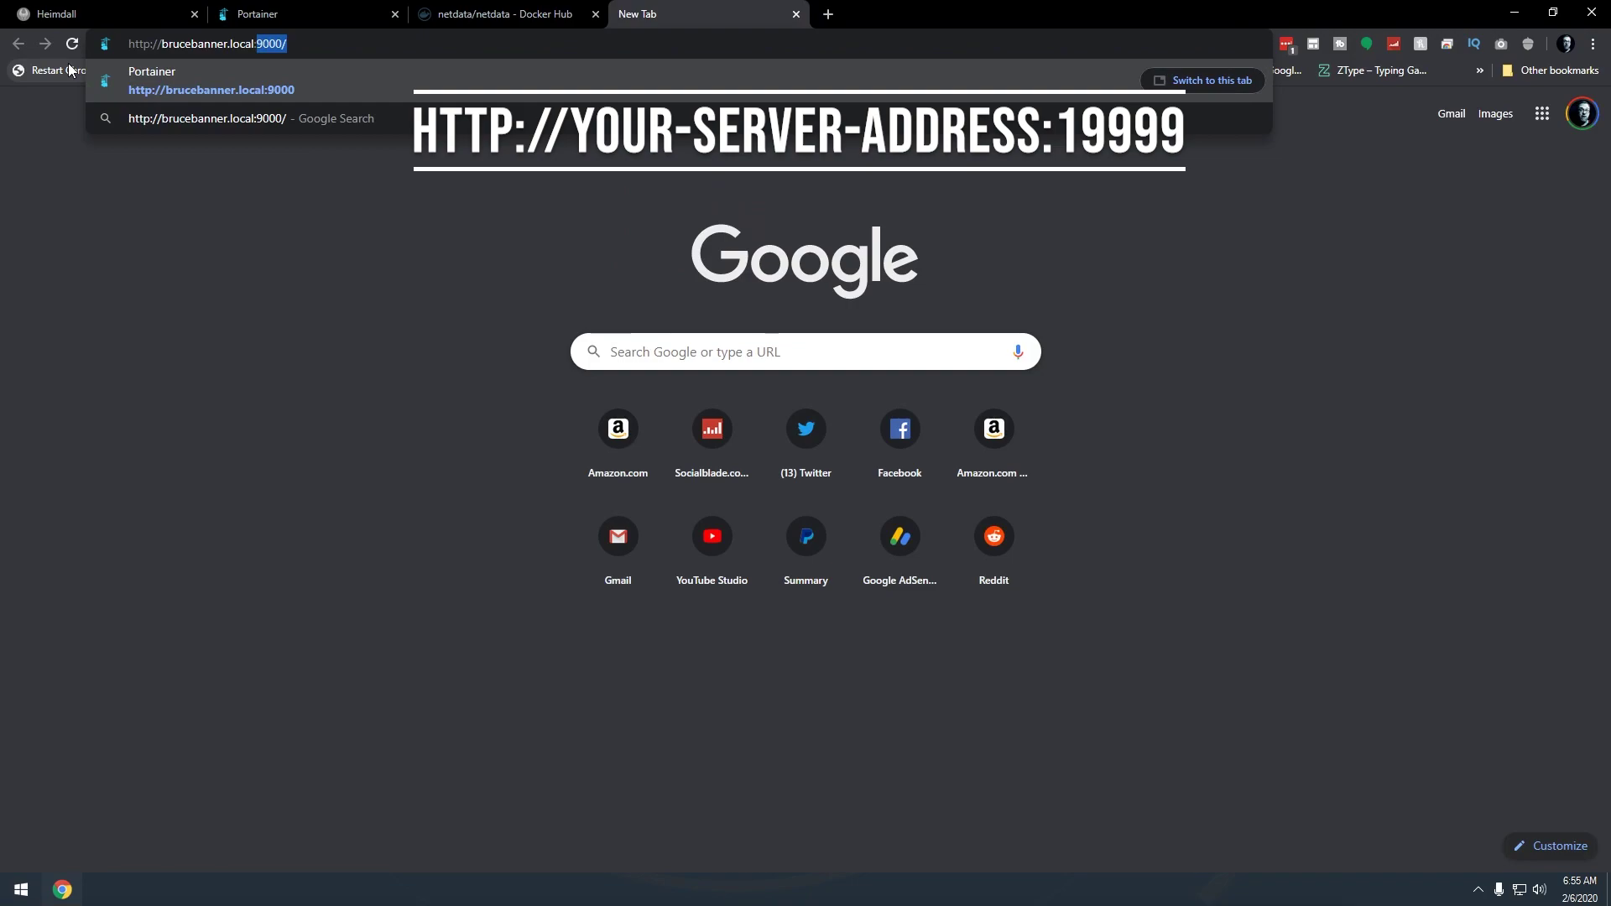
type("19999")
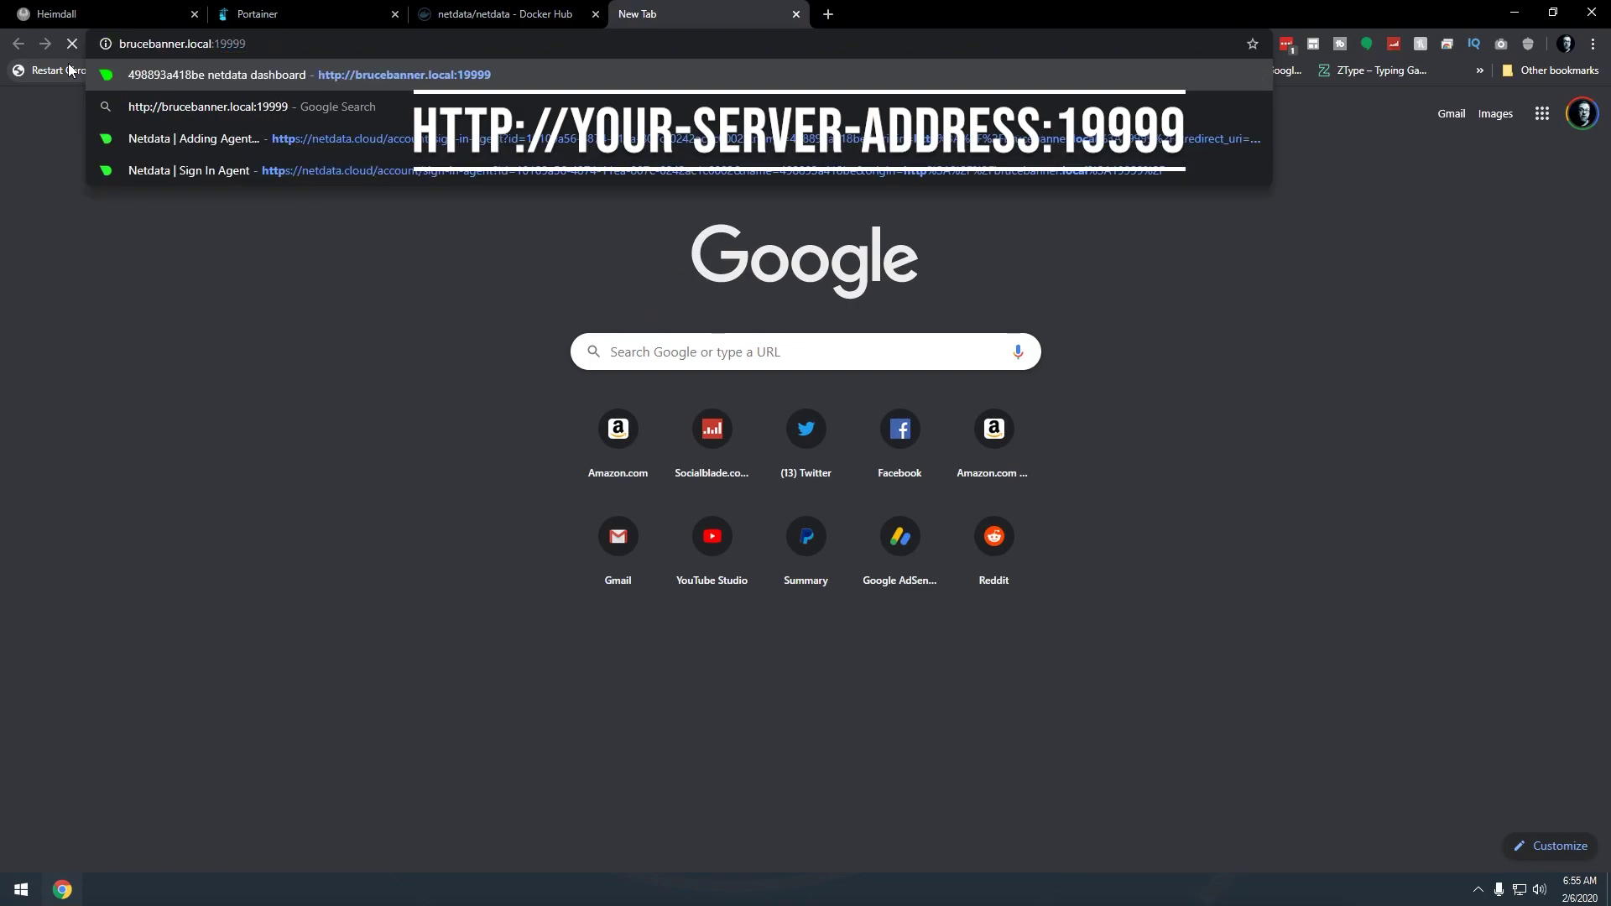
key("Return")
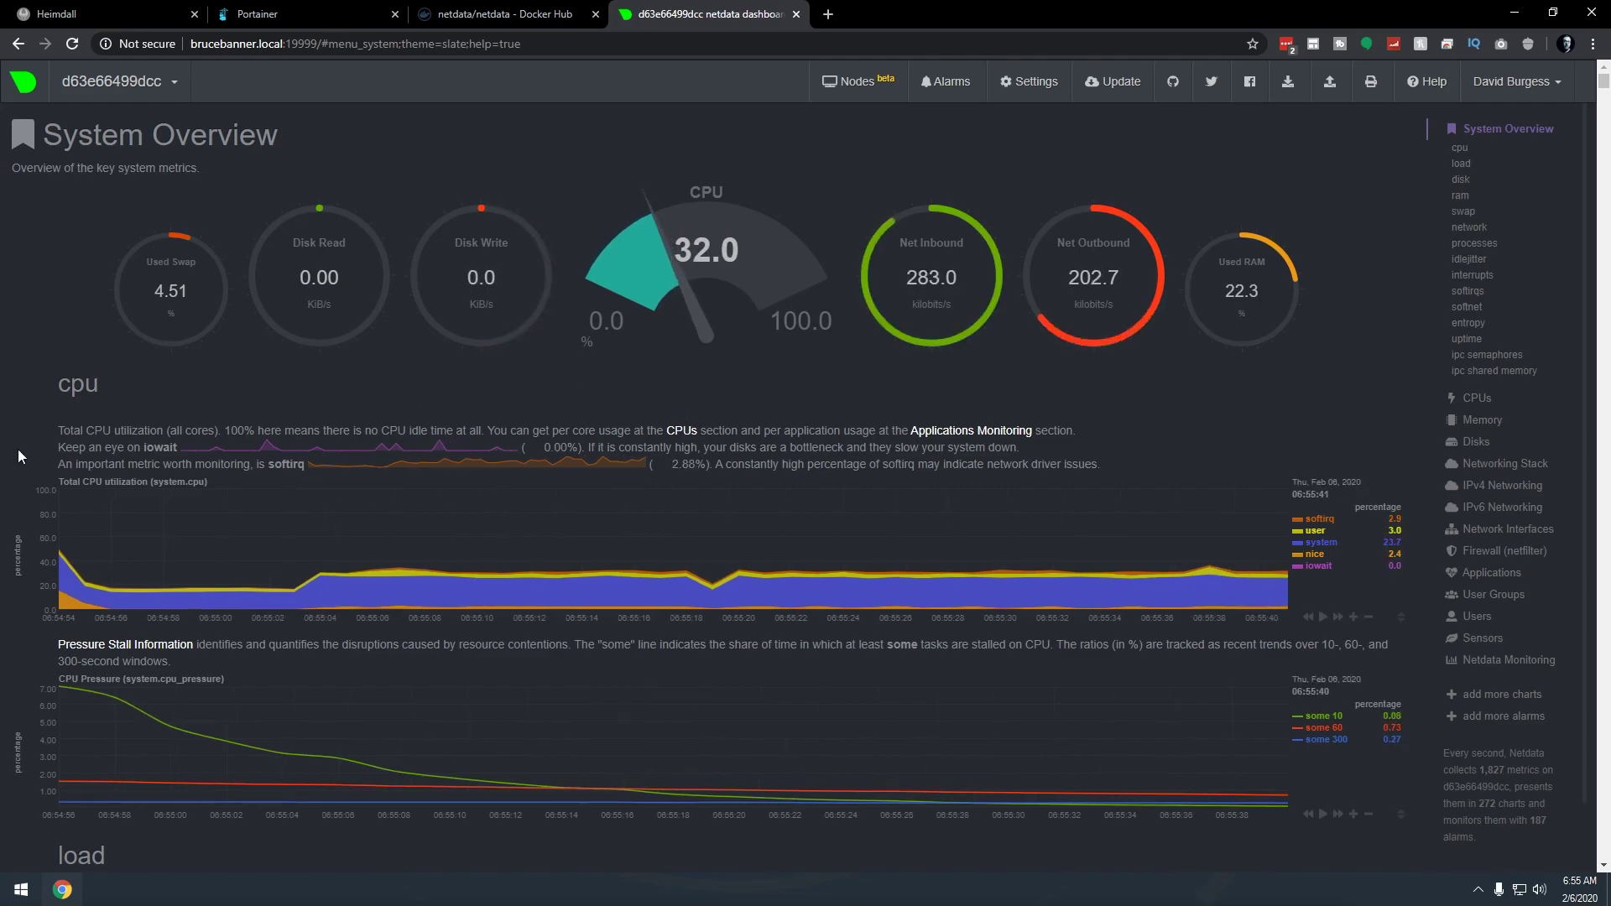
Step: Examine the System Overview gauges and the cpu, load, disk, ram, swap, network and processes charts
scroll(416, 428, "down", 2)
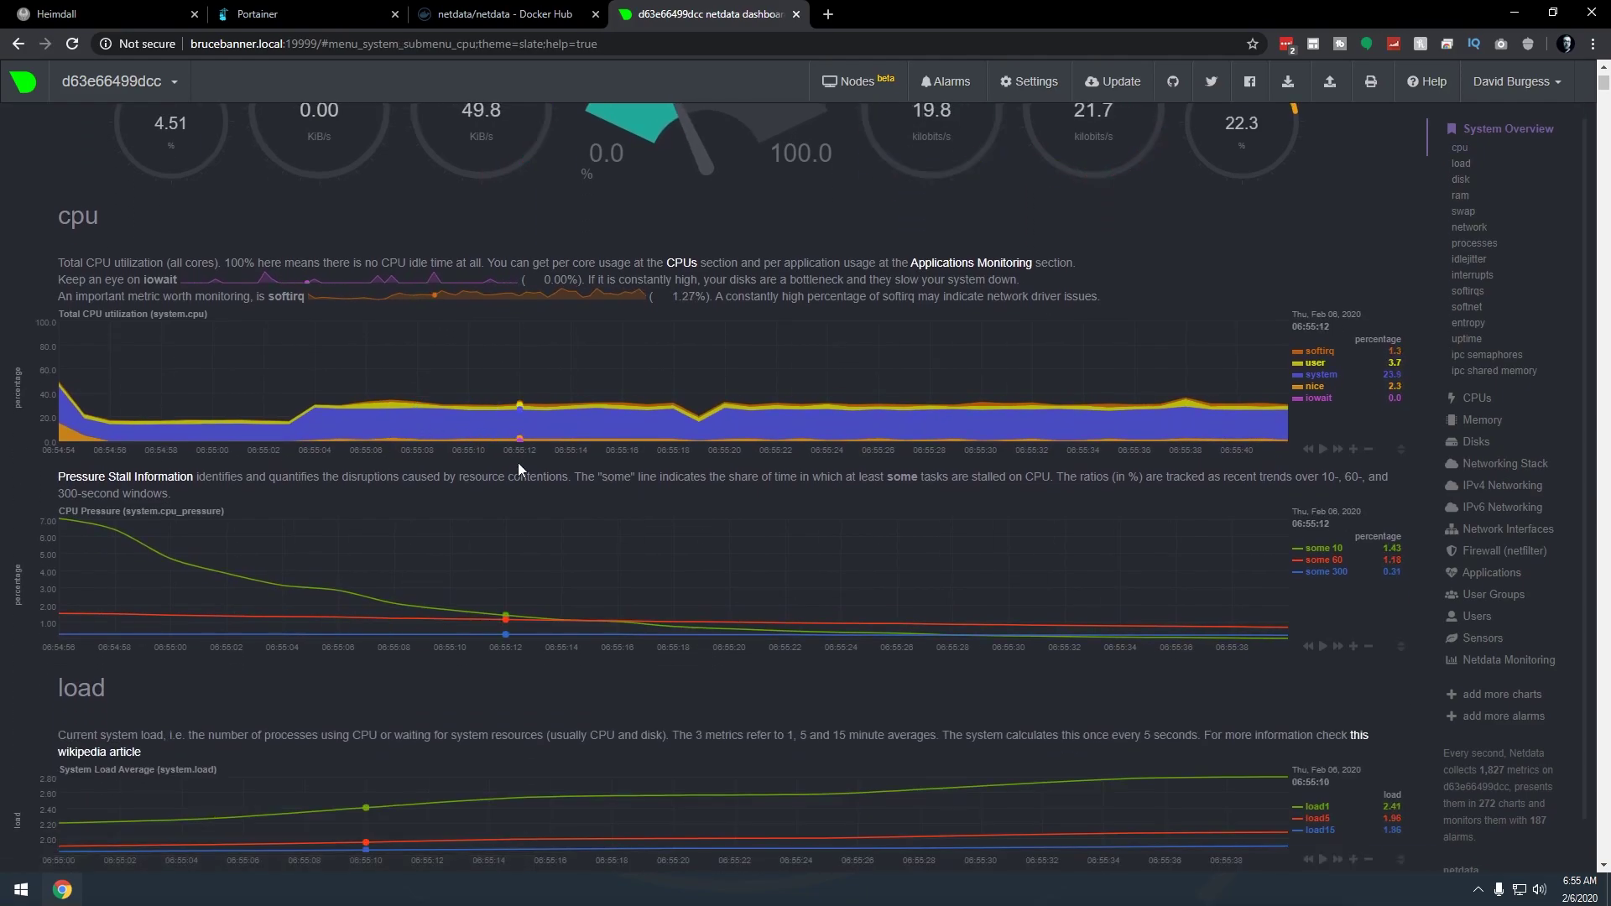
scroll(516, 458, "up", 2)
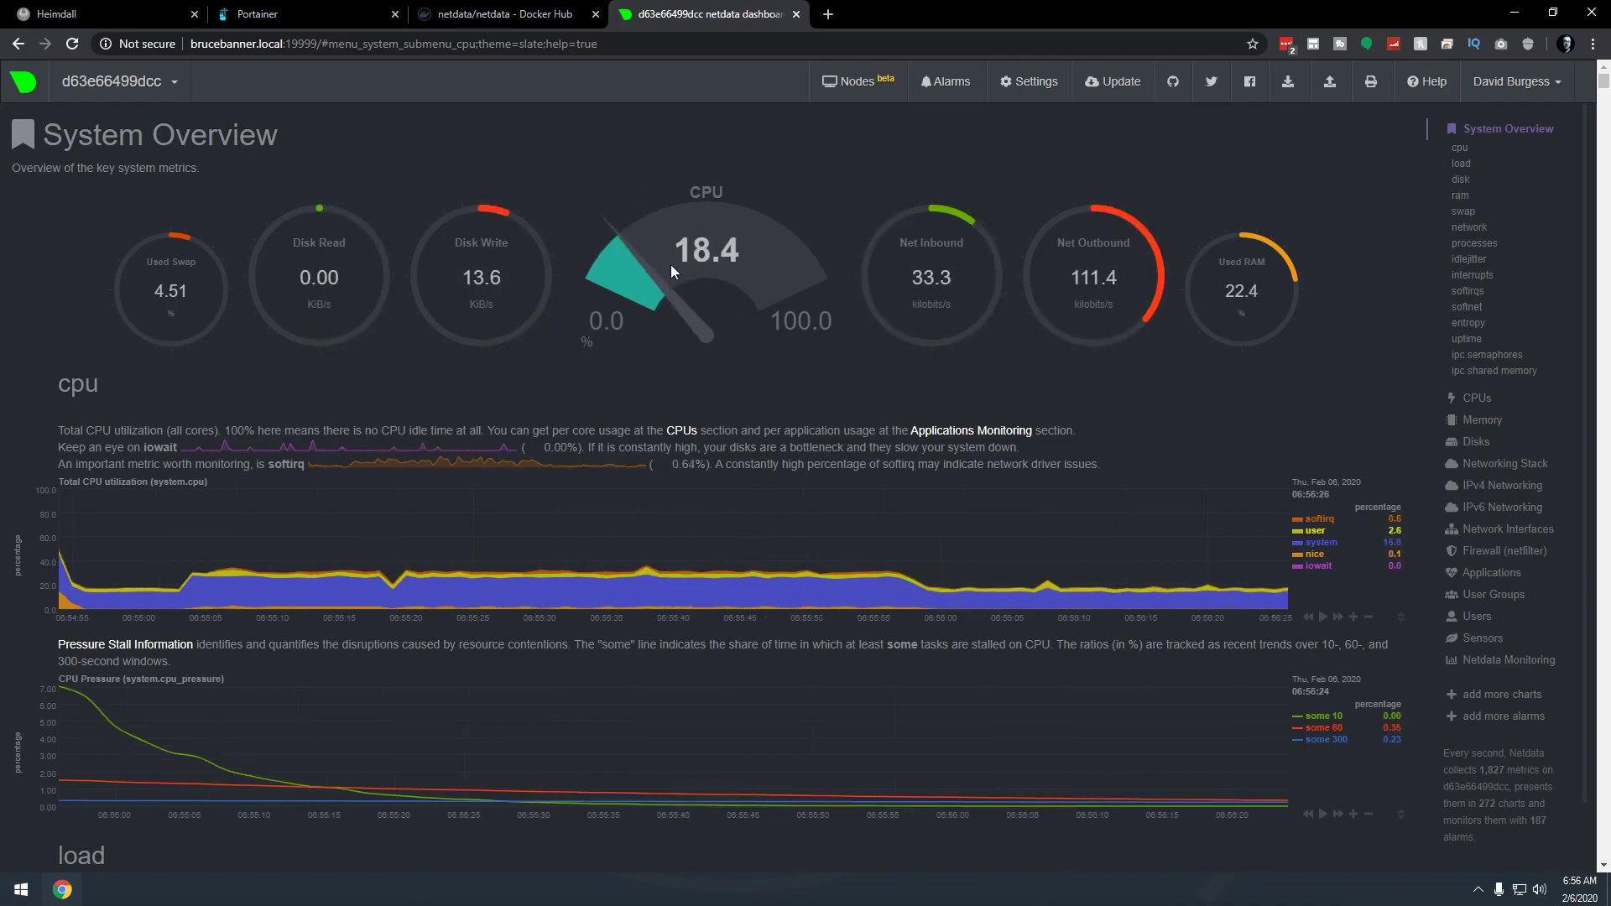
scroll(10, 552, "down", 1)
scroll(10, 552, "down", 7)
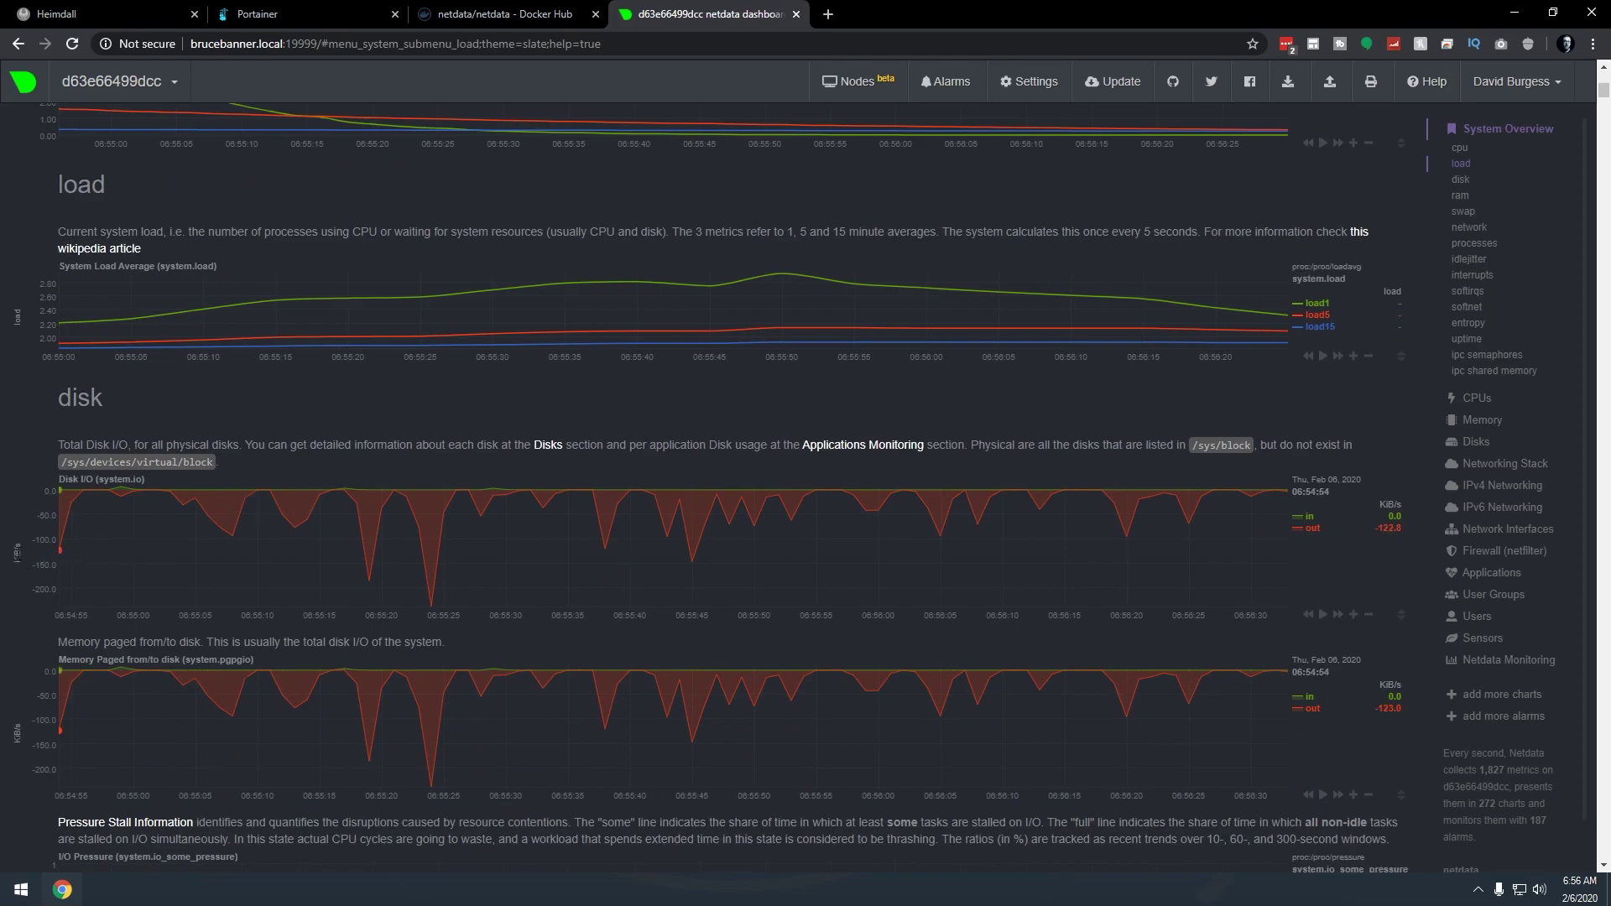
scroll(23, 524, "down", 3)
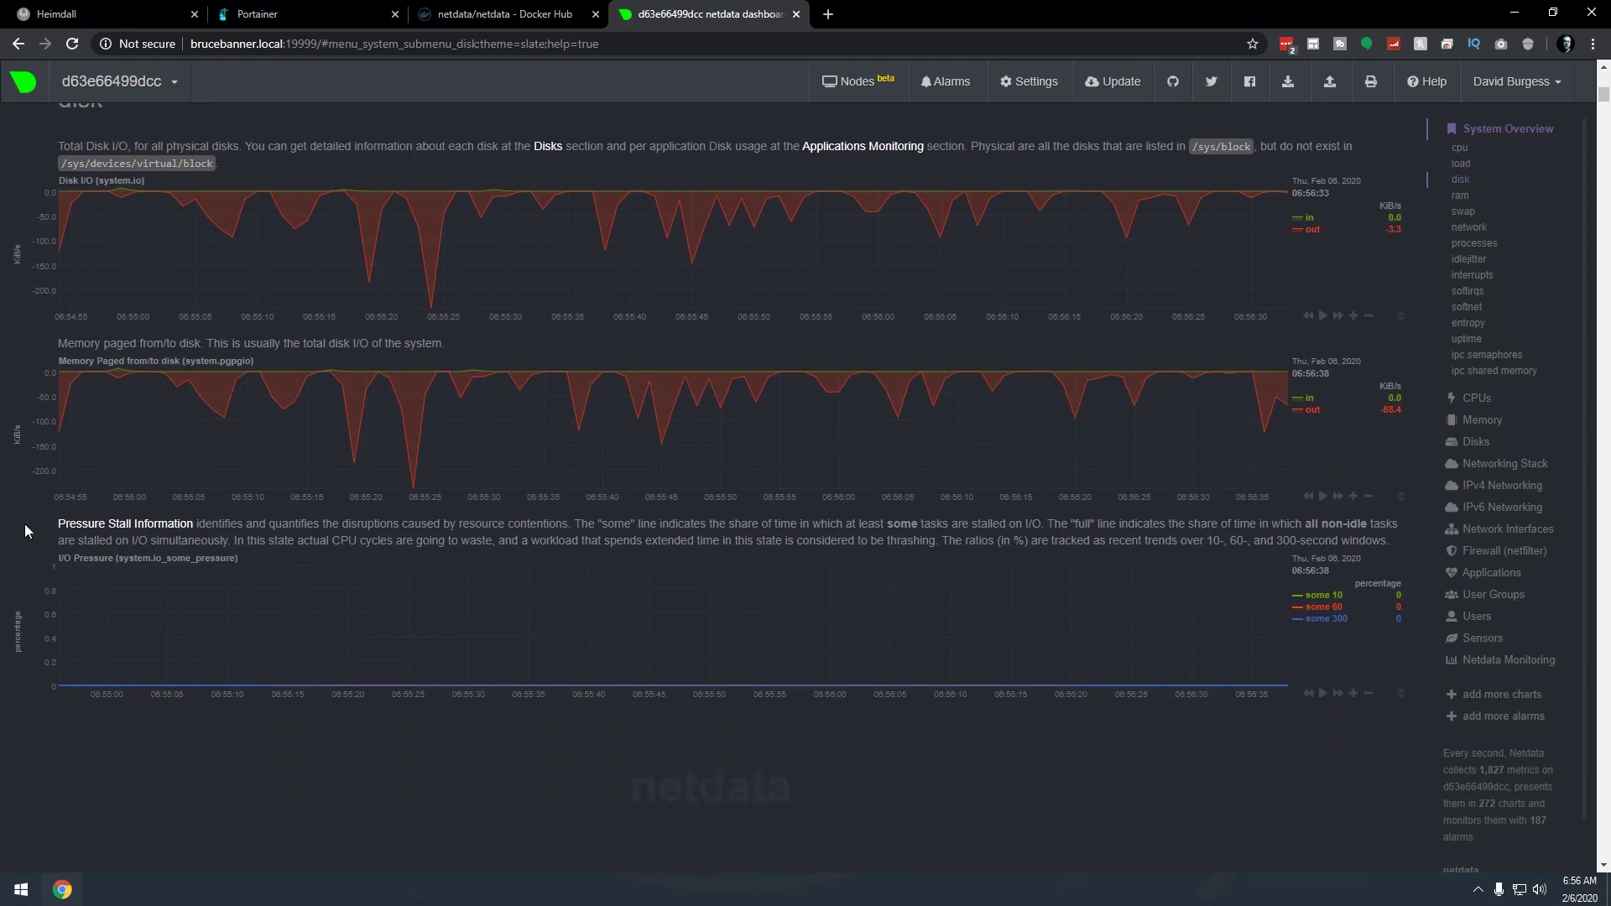
scroll(23, 524, "down", 6)
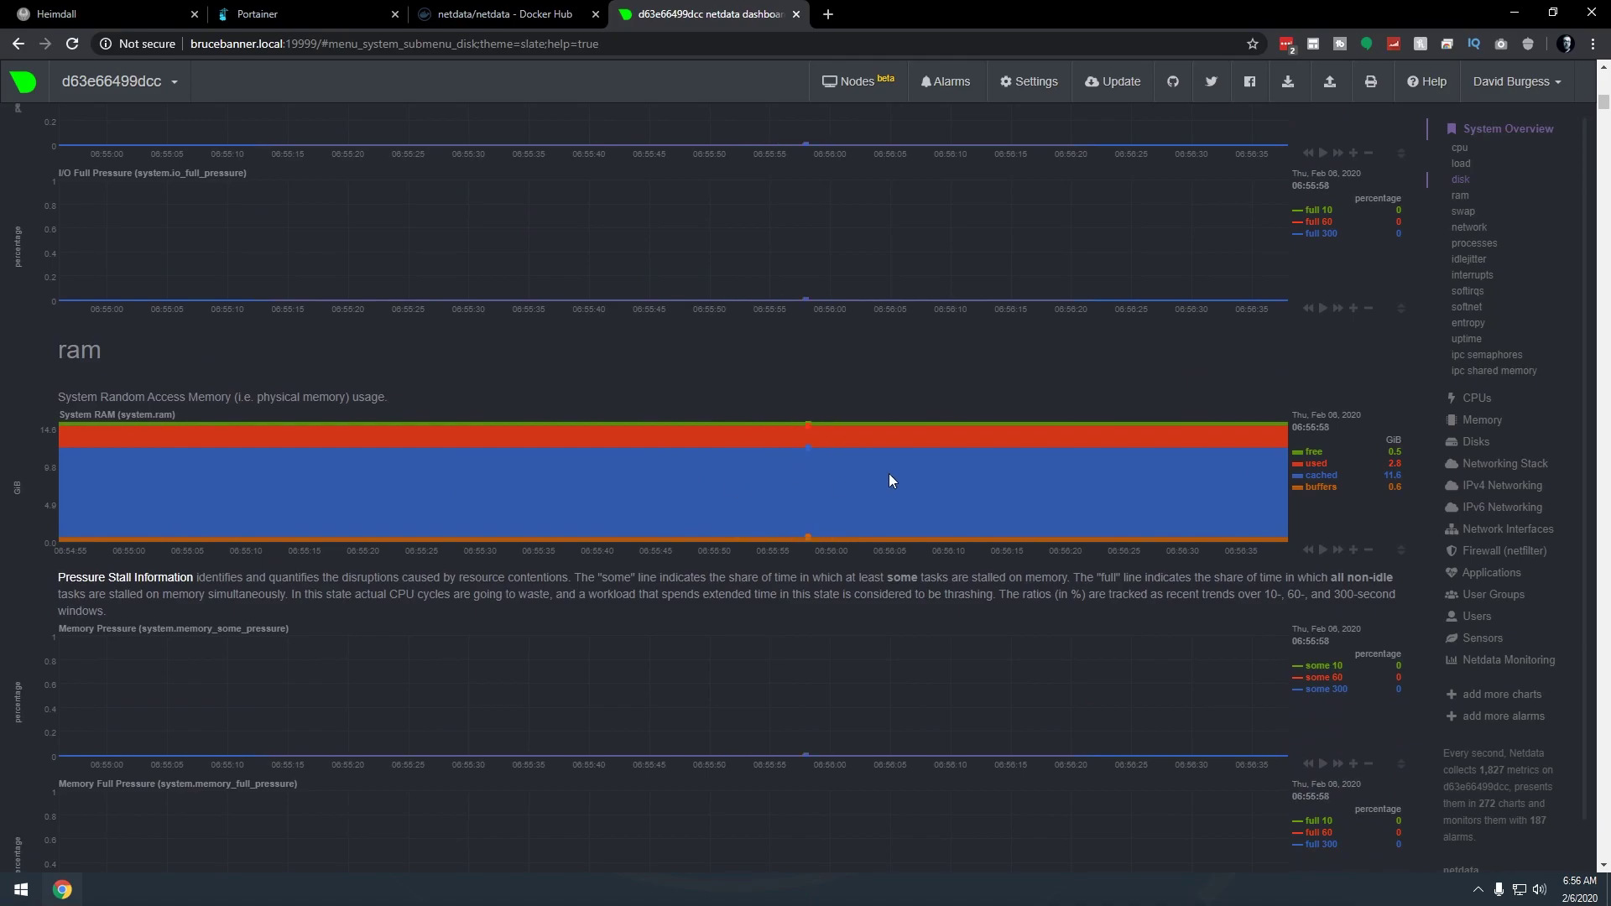
scroll(162, 516, "down", 14)
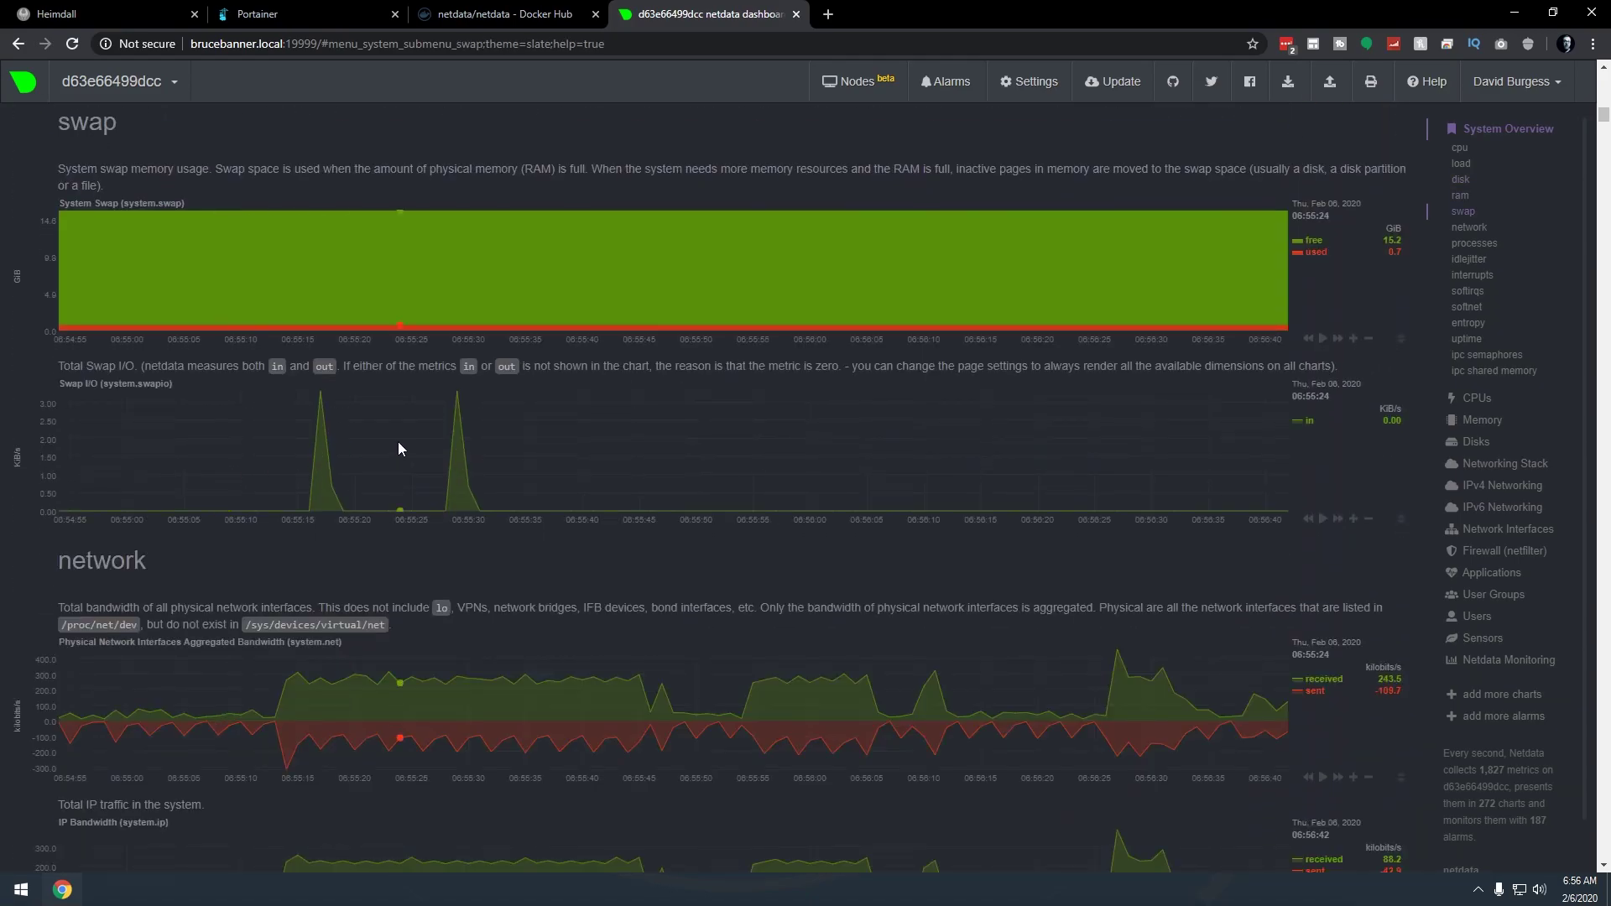
scroll(398, 448, "down", 3)
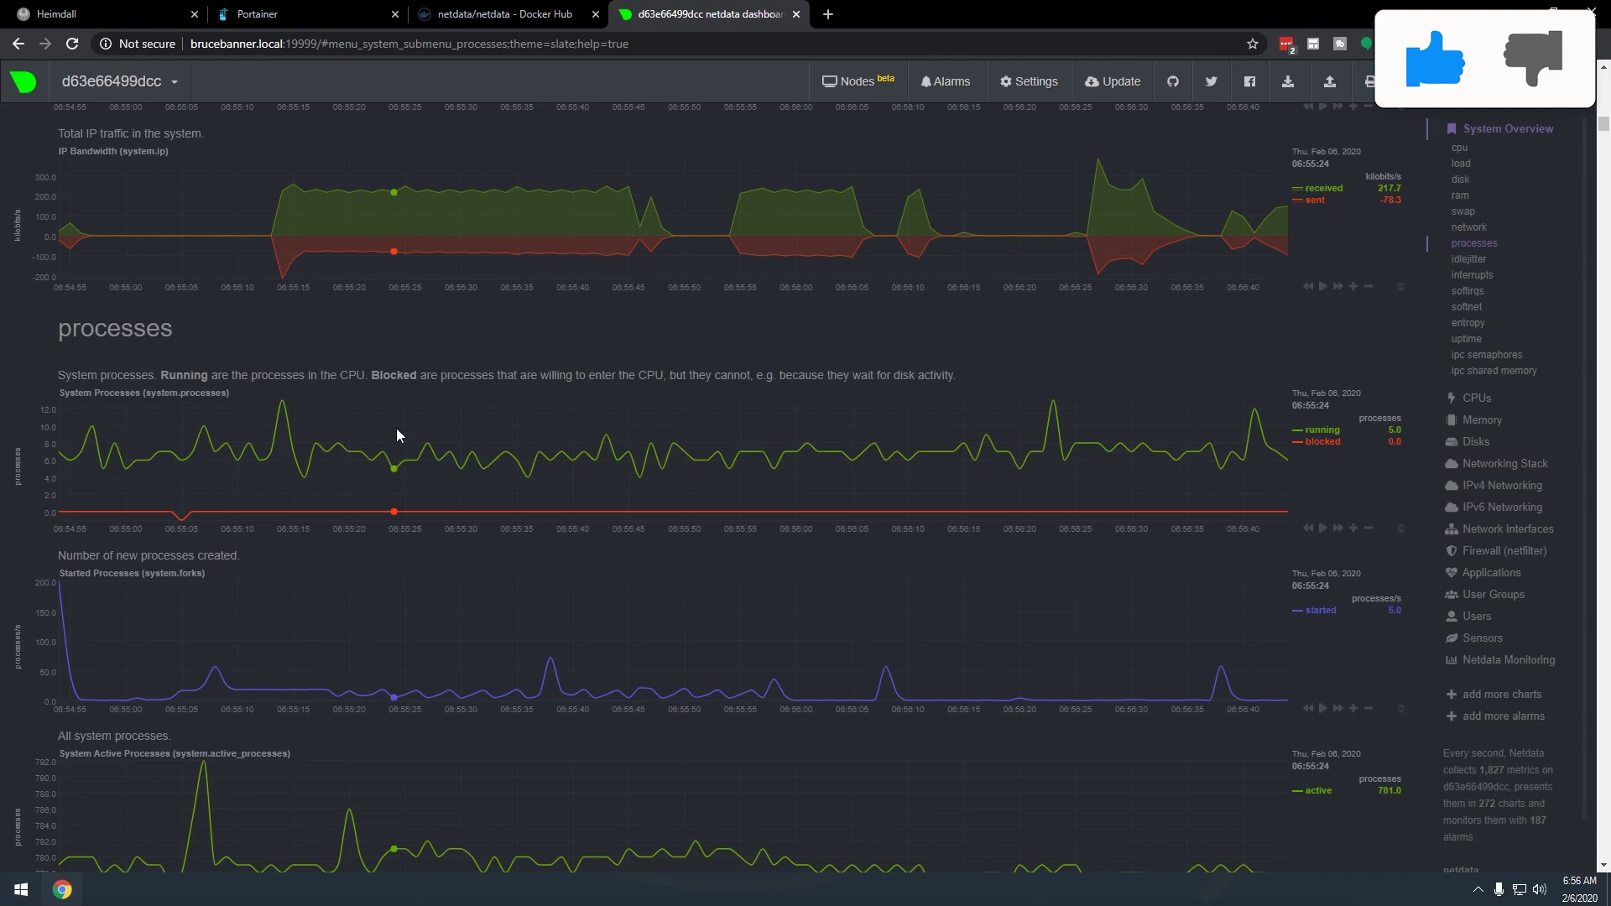
scroll(419, 418, "up", 20)
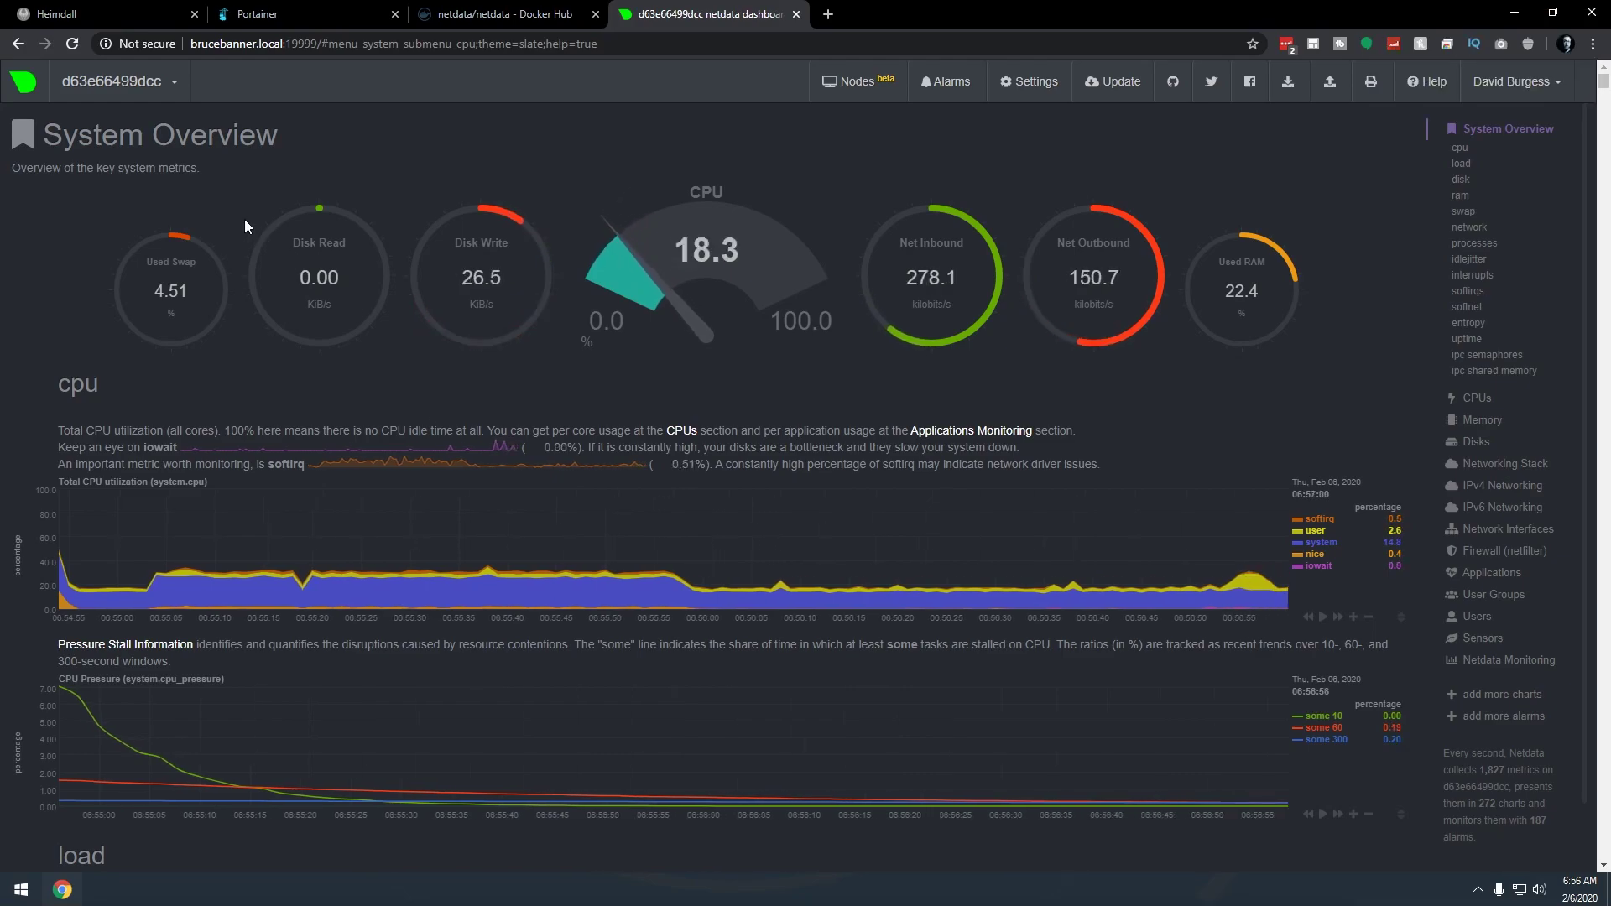
Step: Sign out of the Netdata account and sign back in with a Google account
left_click(1527, 91)
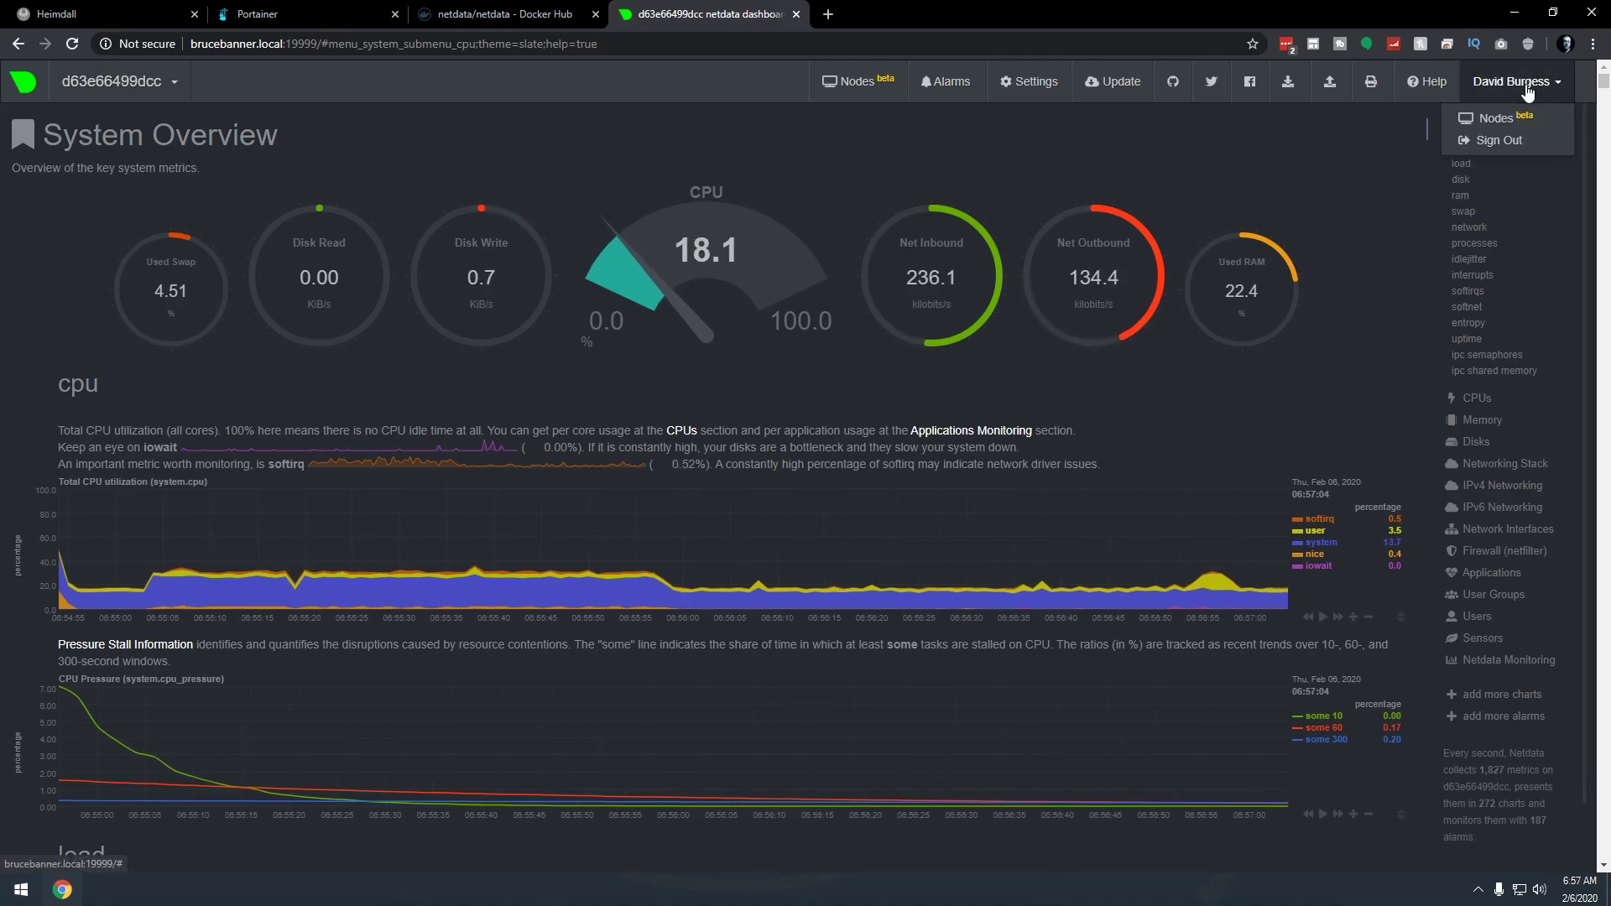
left_click(1508, 142)
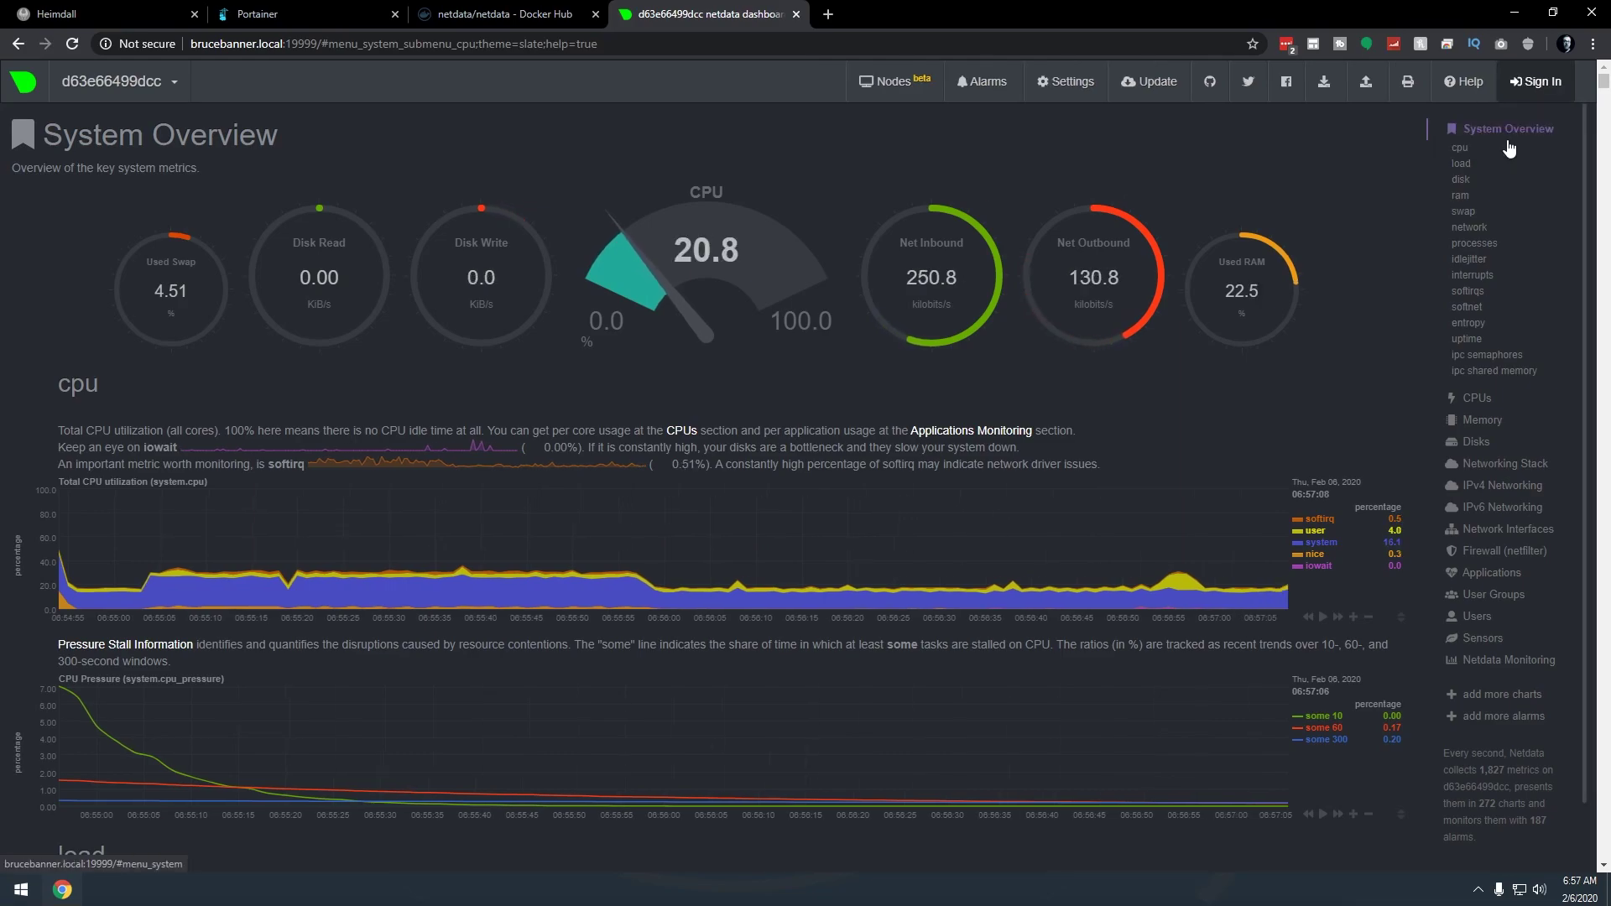
left_click(1533, 87)
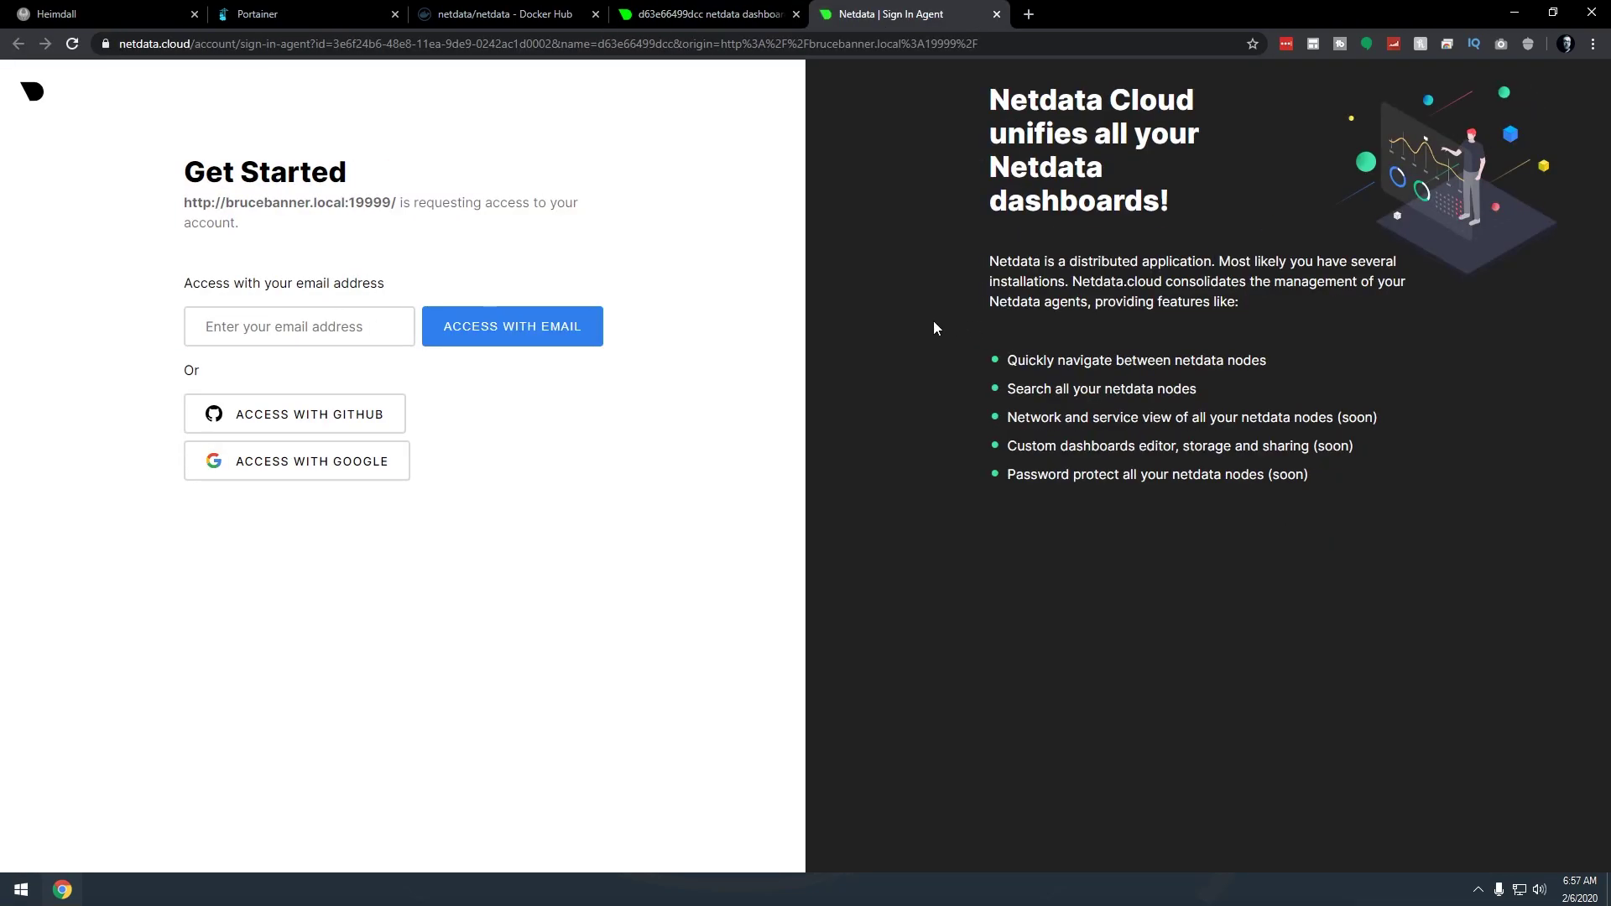
left_click(311, 470)
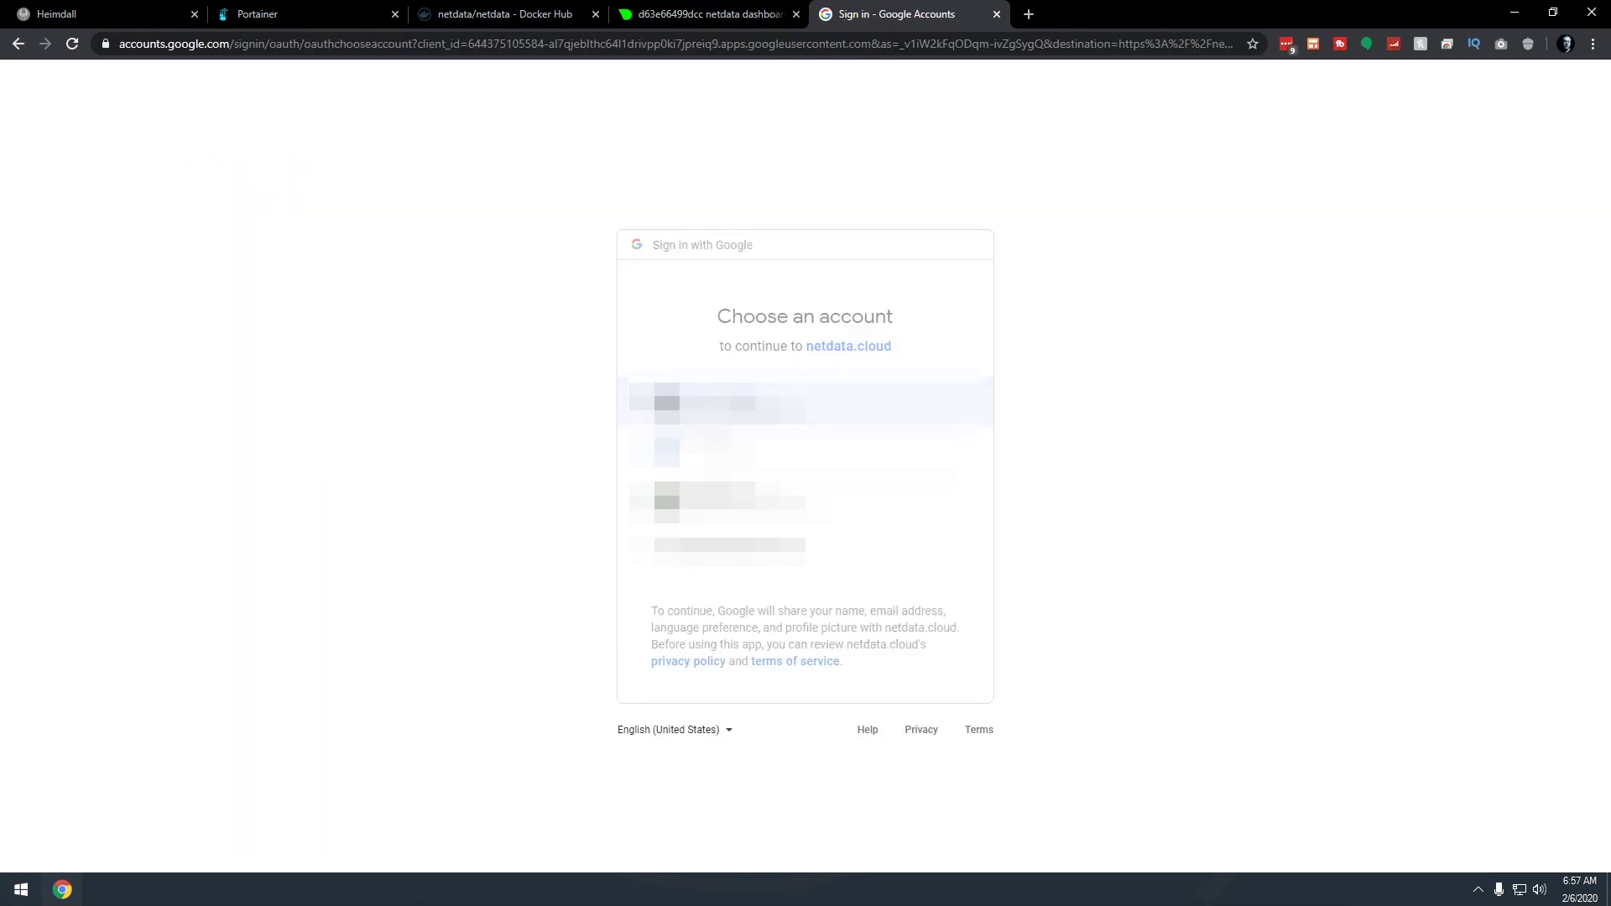
left_click(722, 403)
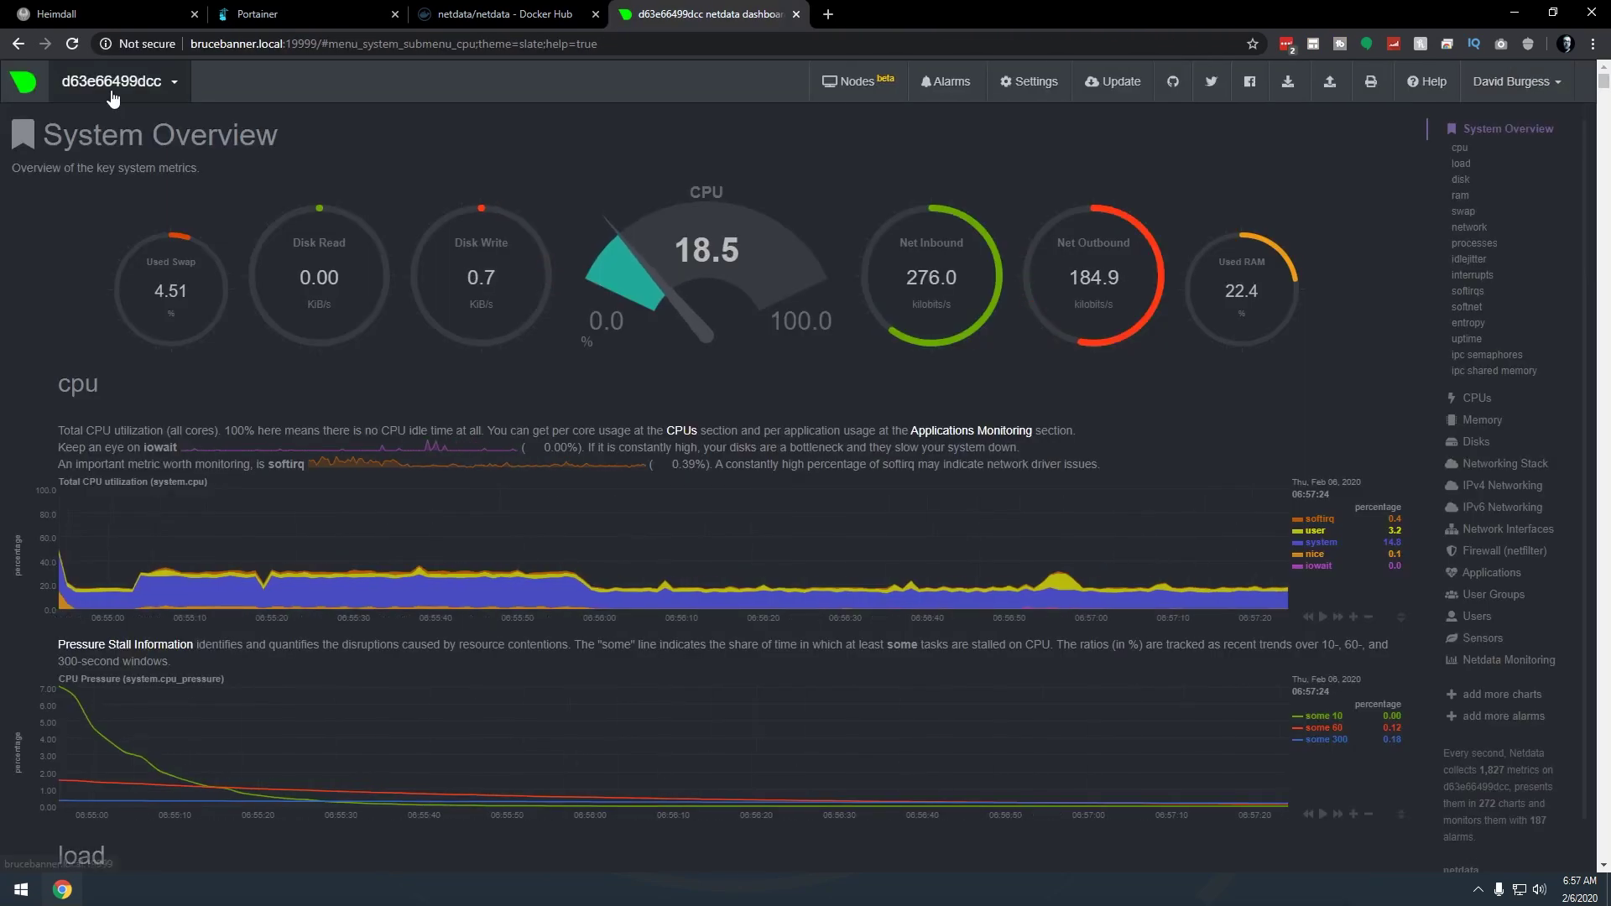
Step: Show the addresses of nodes d63e66499dcc, 498893a418be and 754995e3ae39 in the list of Netdata nodes
left_click(115, 94)
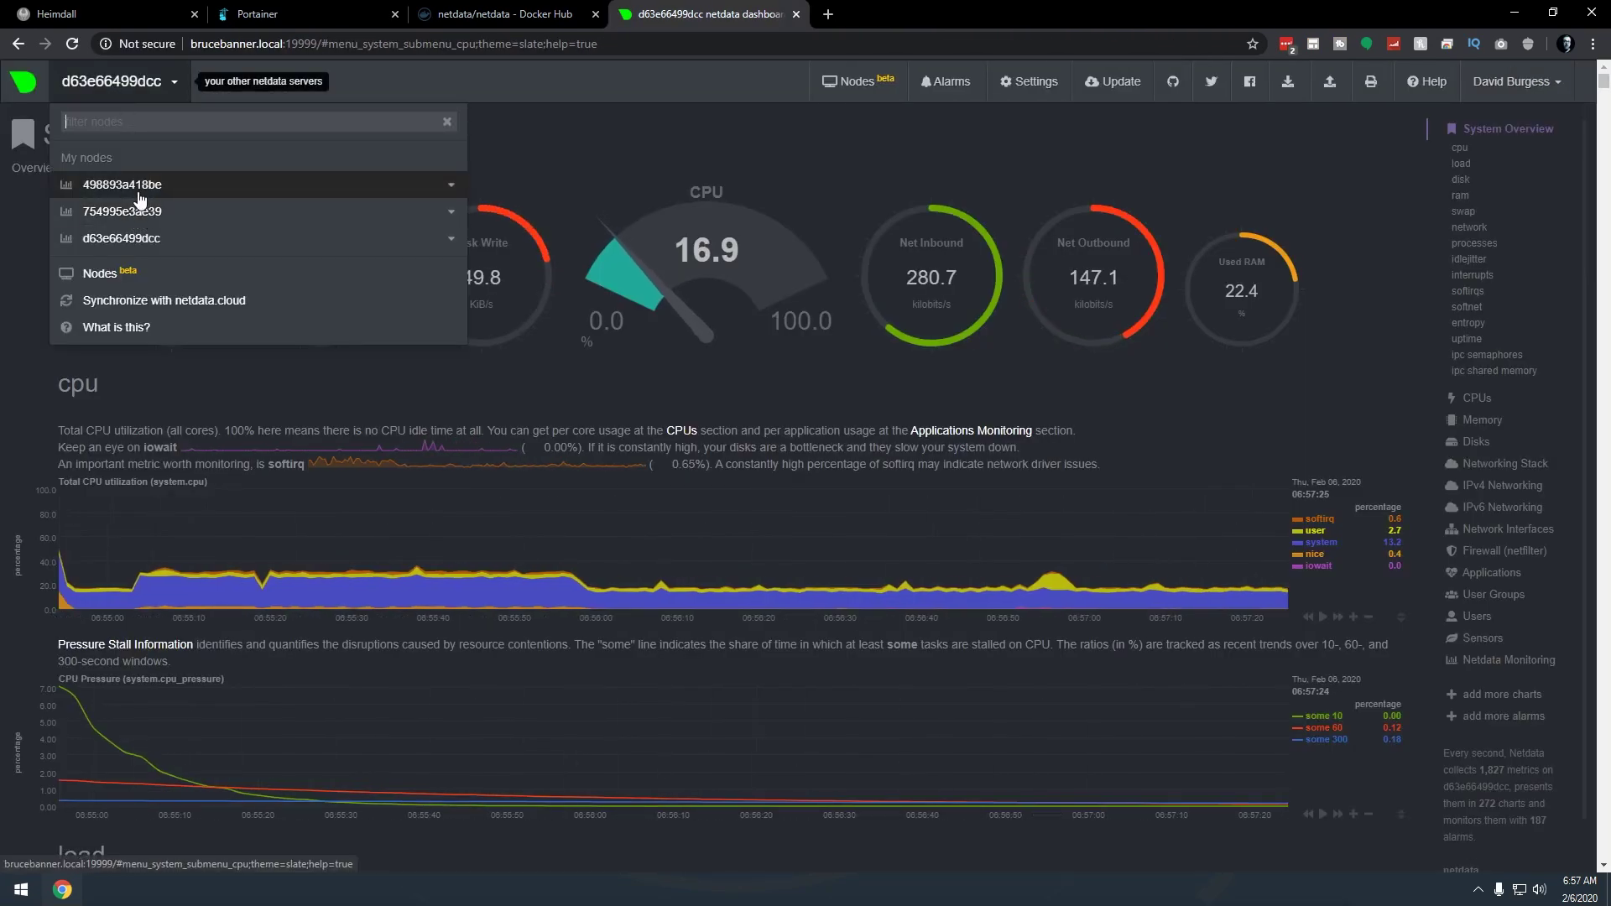
left_click(451, 239)
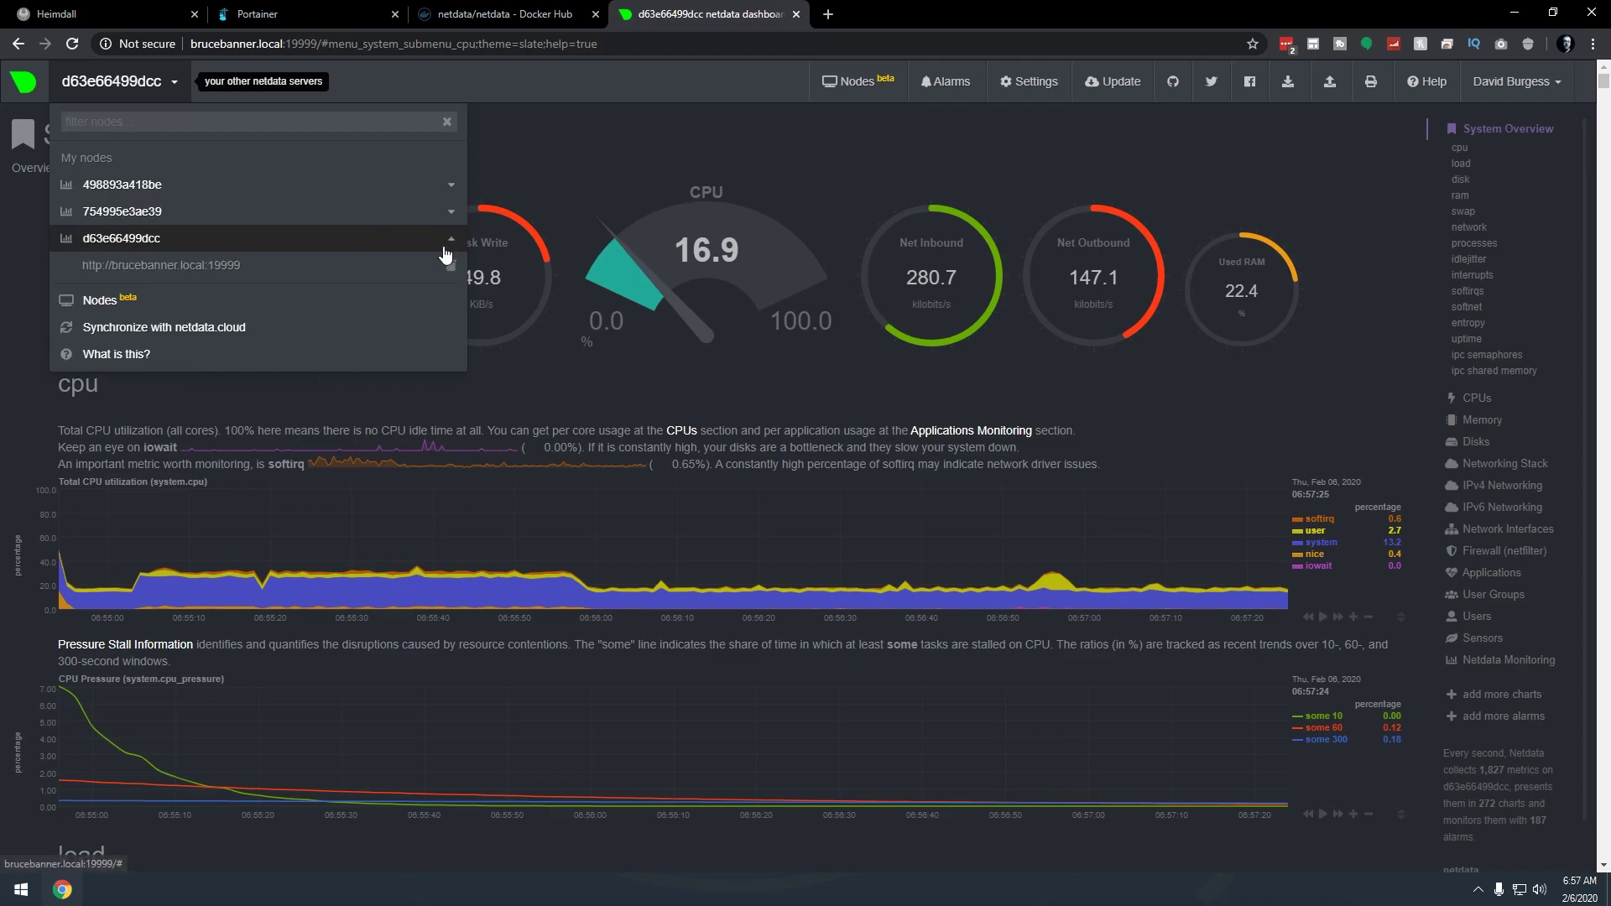
left_click(452, 186)
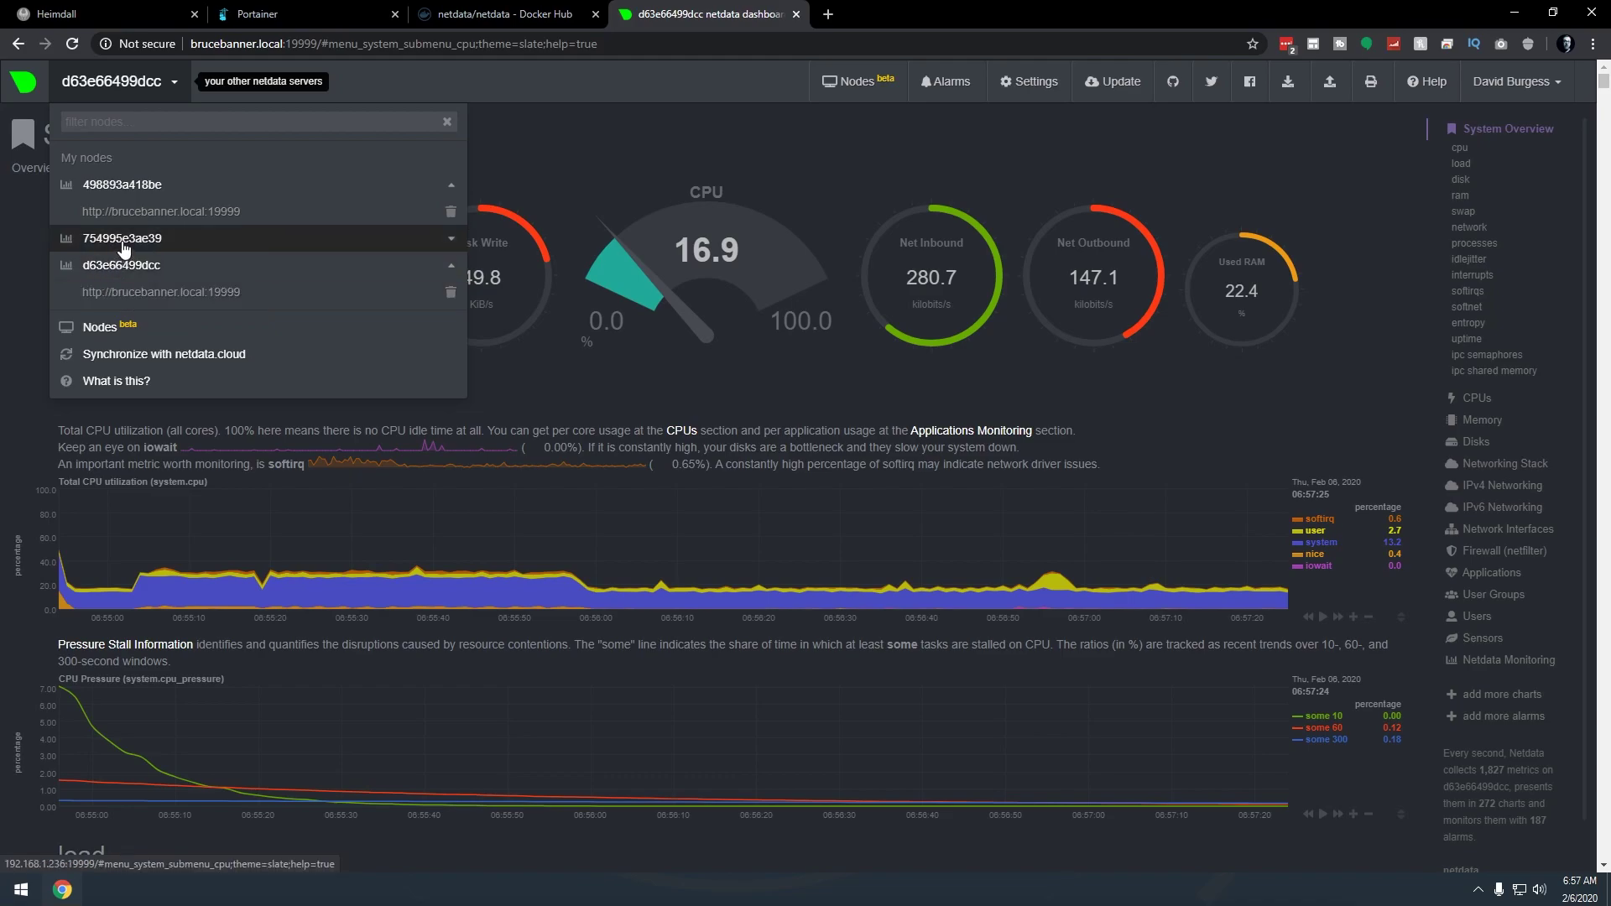
left_click(451, 239)
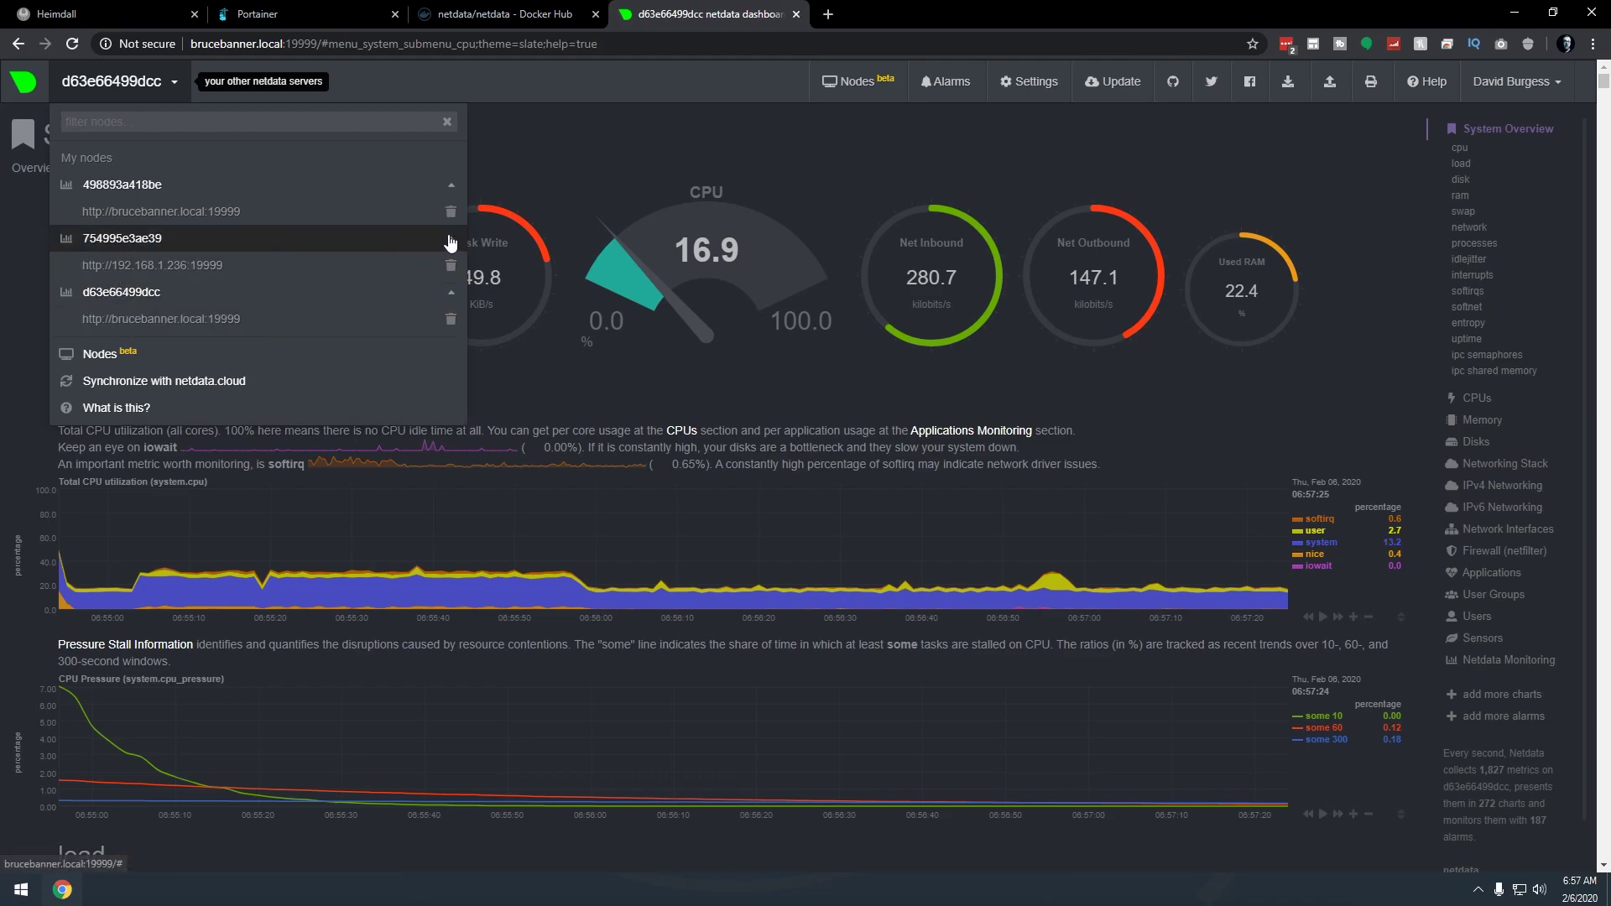
Step: Switch to the node dashboard at 192.168.1.236:19999 and return to the one at brucebanner.local:19999
left_click(134, 265)
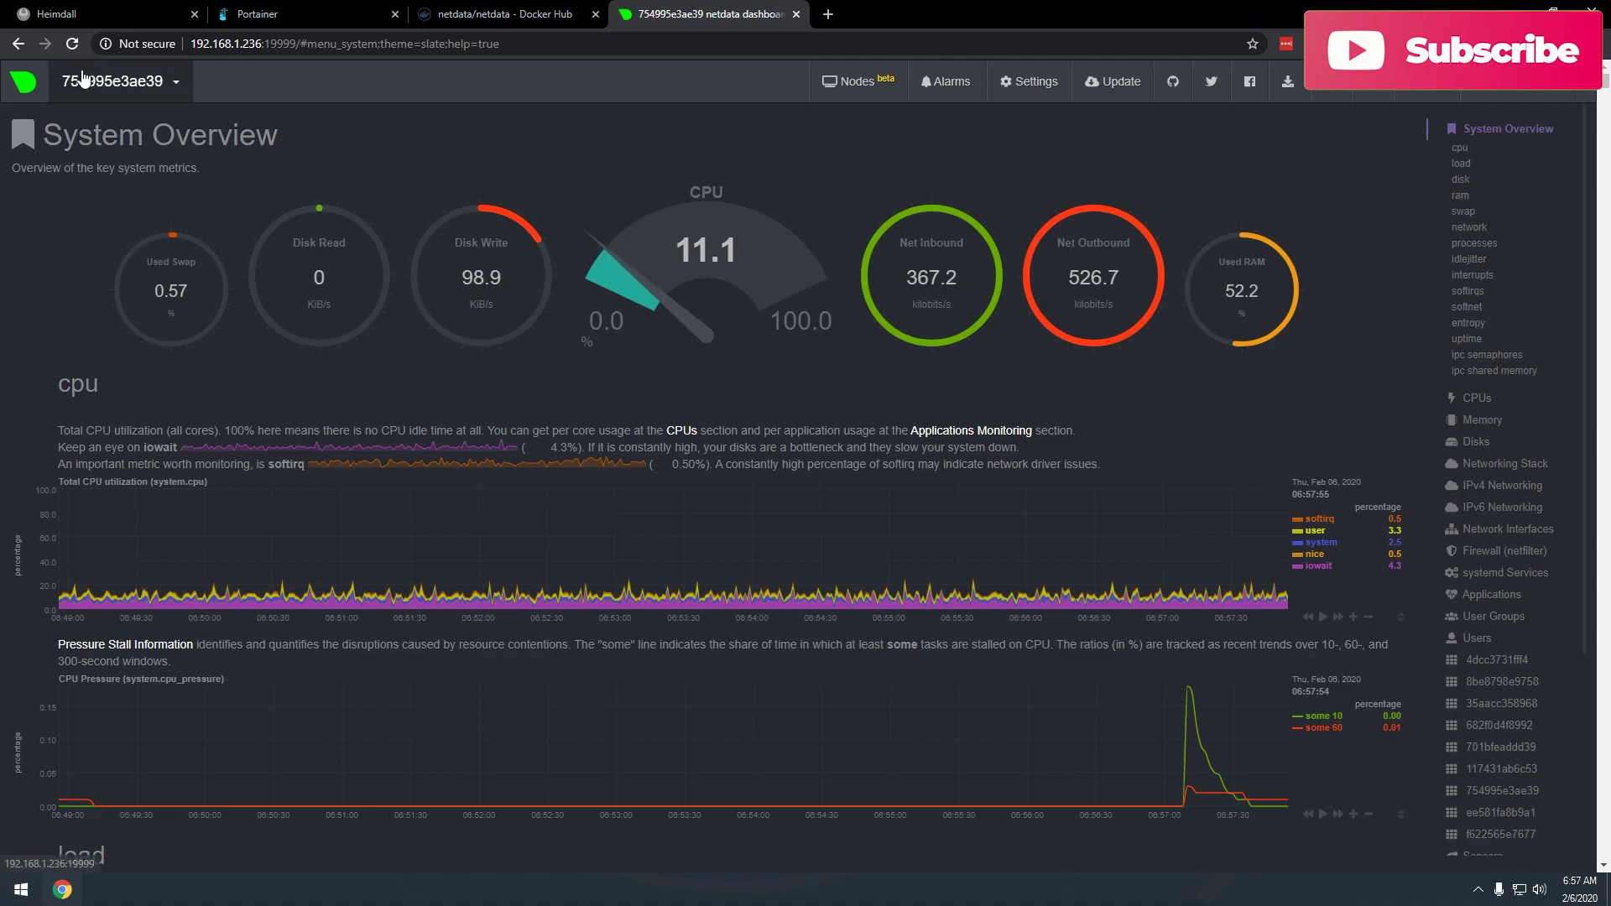
left_click(112, 80)
left_click(136, 237)
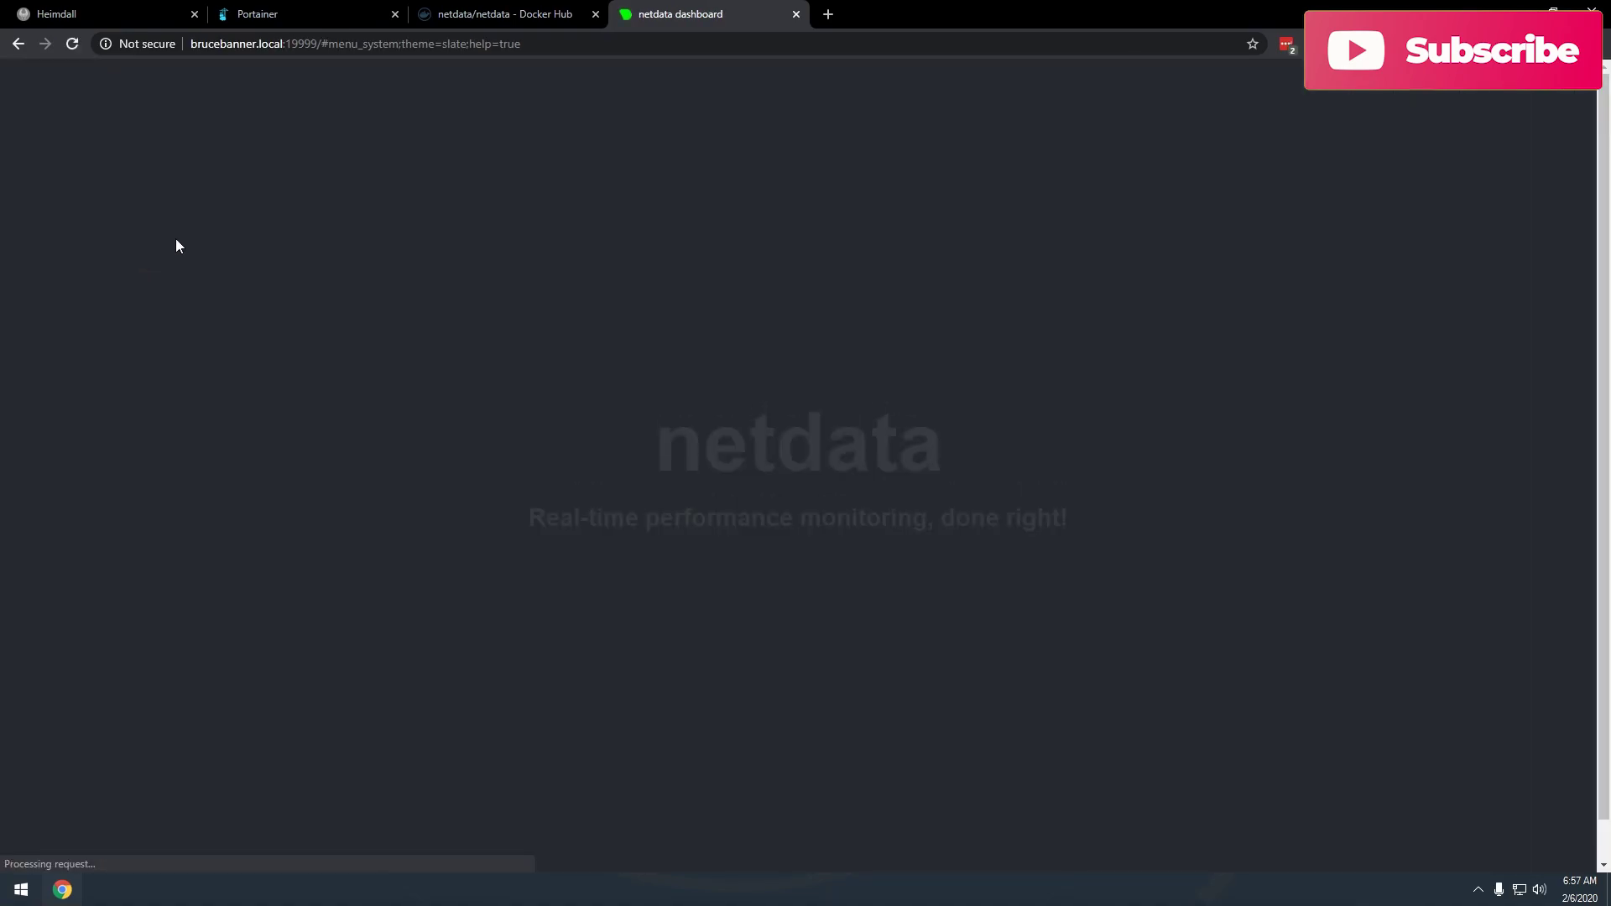